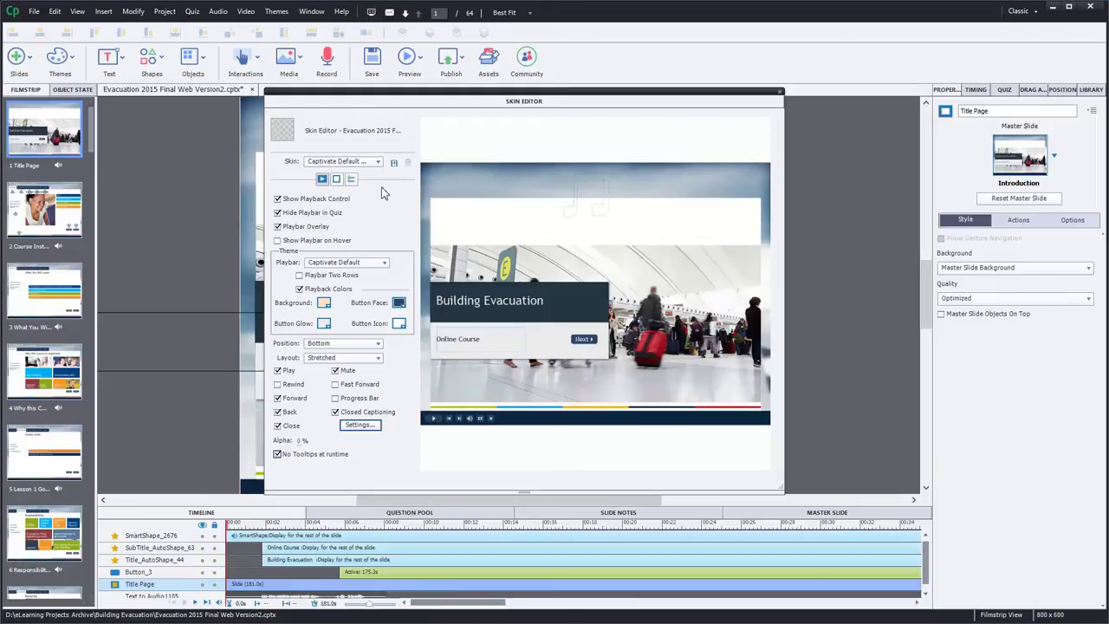
# - Look over the list of available skins and close the Skin Editor
pyautogui.click(339, 163)
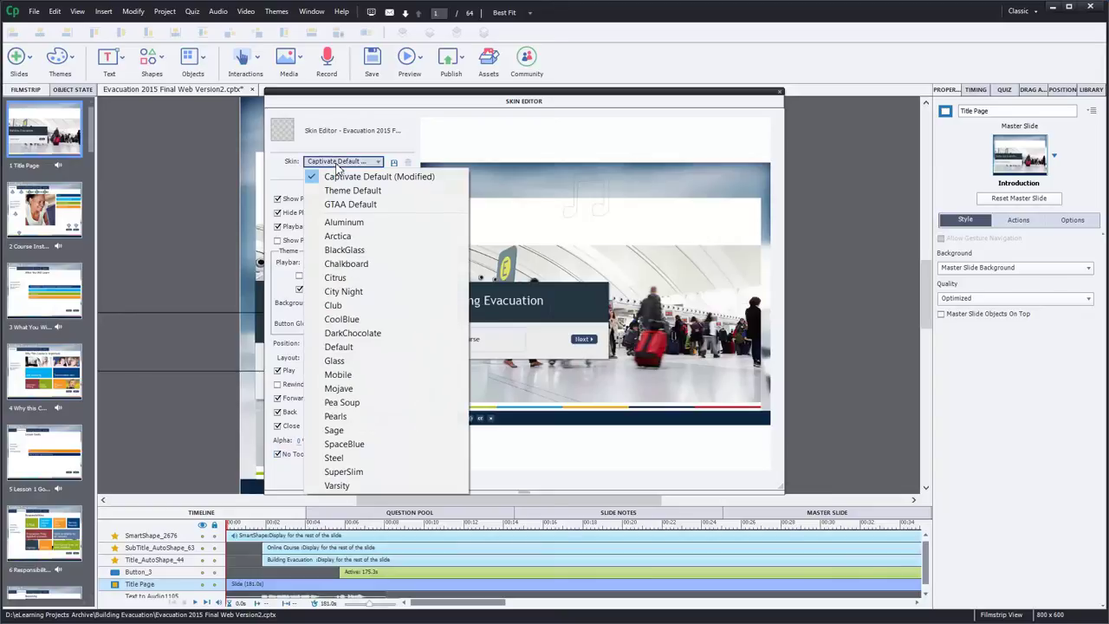
pyautogui.click(338, 164)
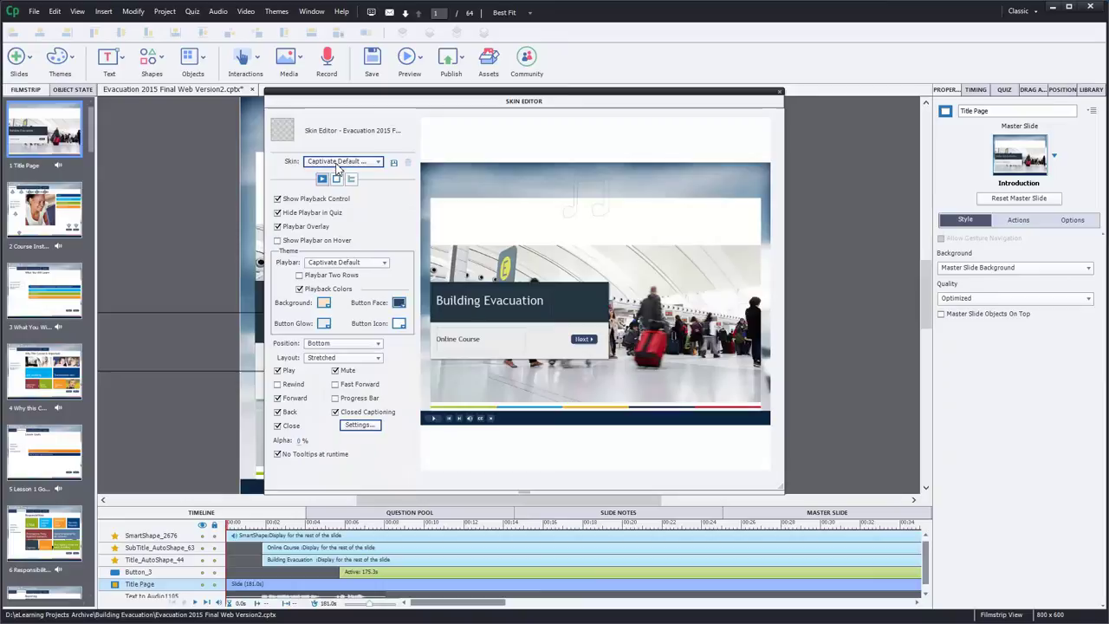
pyautogui.click(779, 92)
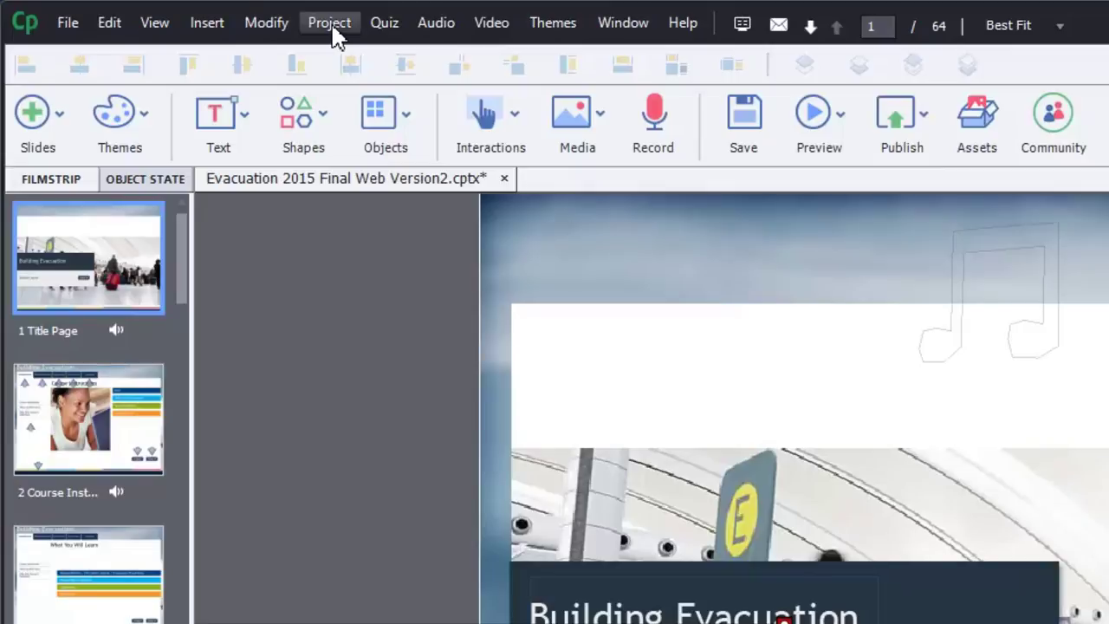
# - Open the Skin Editor and review its border and table of contents settings, returning to the playback control settings
pyautogui.click(330, 24)
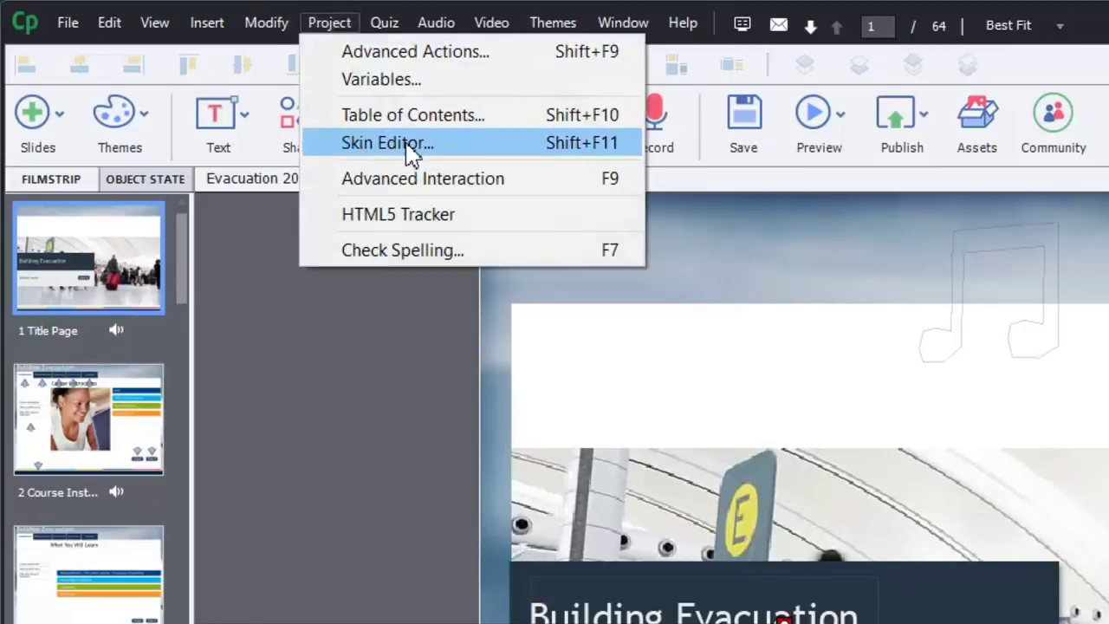
pyautogui.click(408, 146)
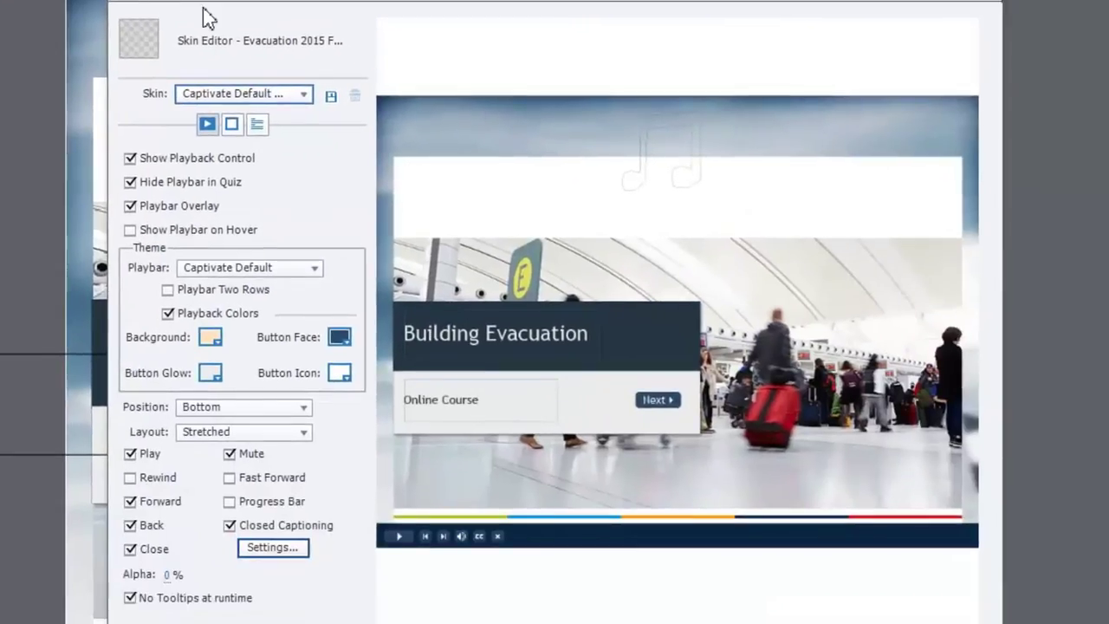
pyautogui.click(234, 130)
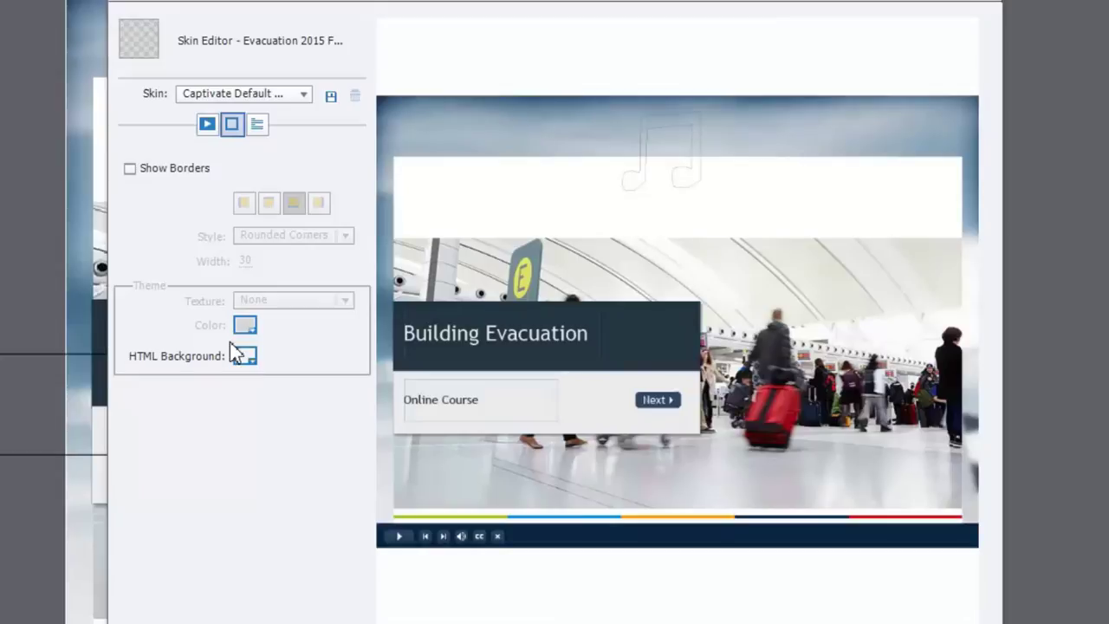
pyautogui.click(255, 130)
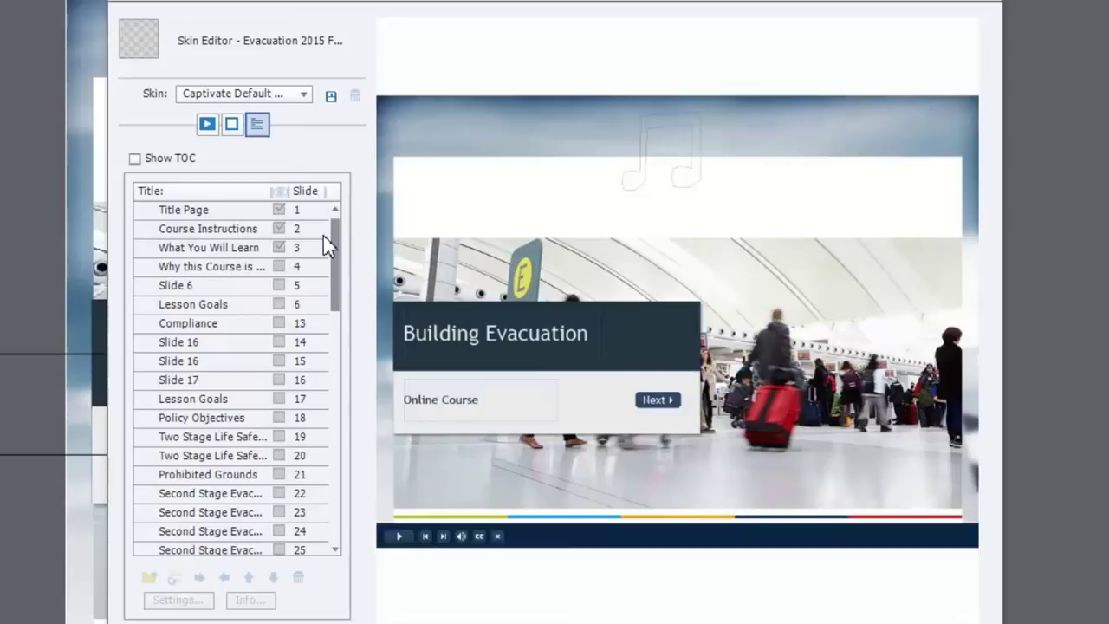
pyautogui.click(210, 128)
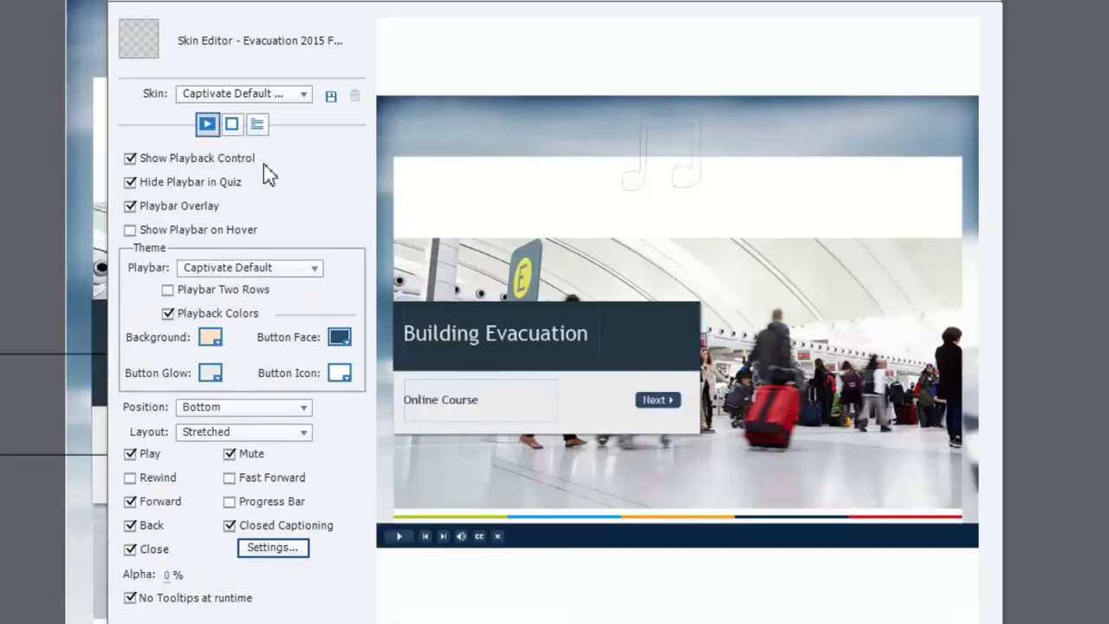
# - Preview the Aluminum skin and switch the project back to the Captivate Default skin
pyautogui.click(232, 97)
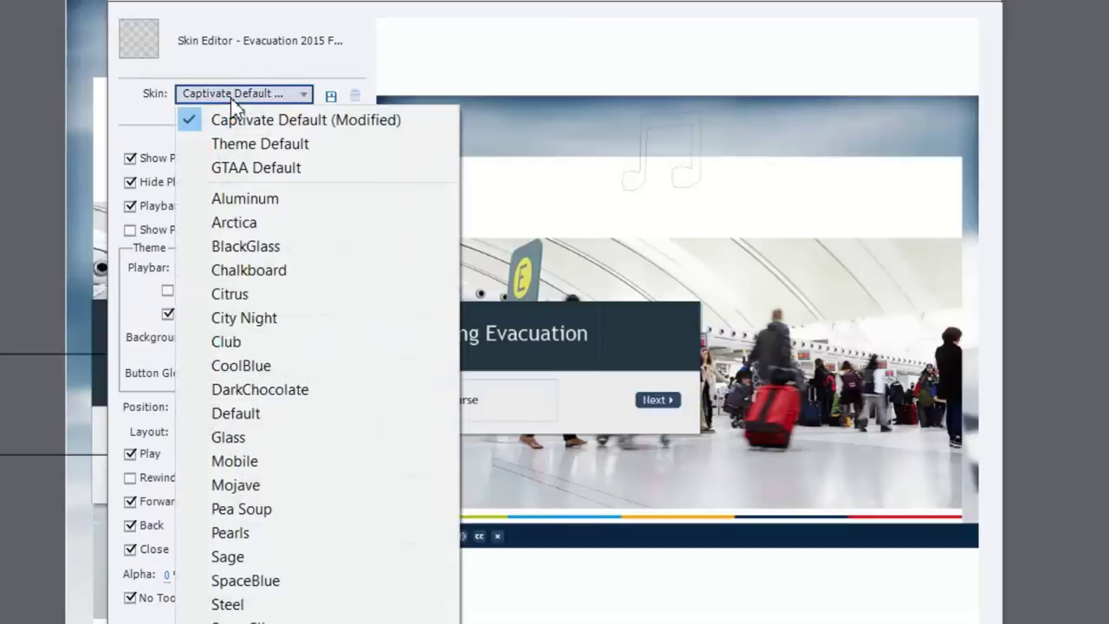
pyautogui.click(259, 204)
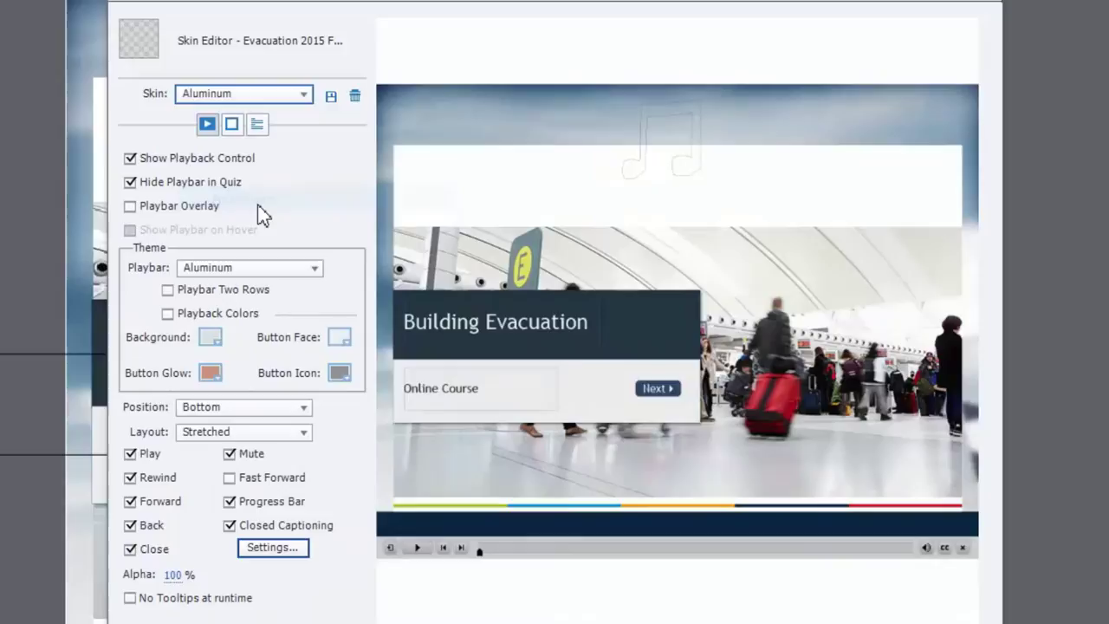
pyautogui.click(258, 97)
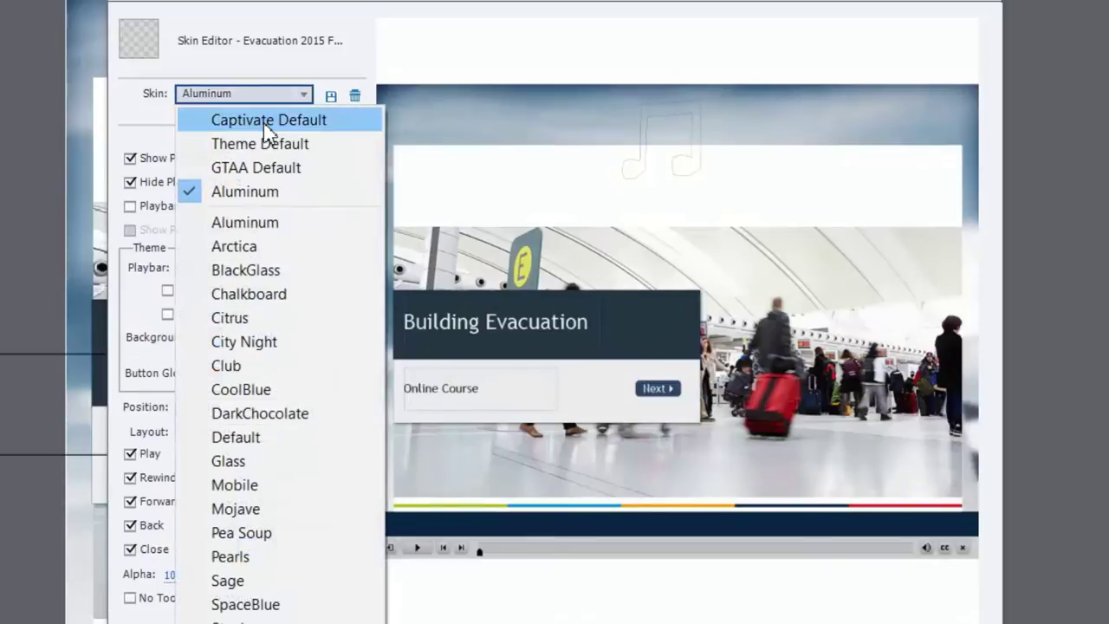
pyautogui.click(264, 116)
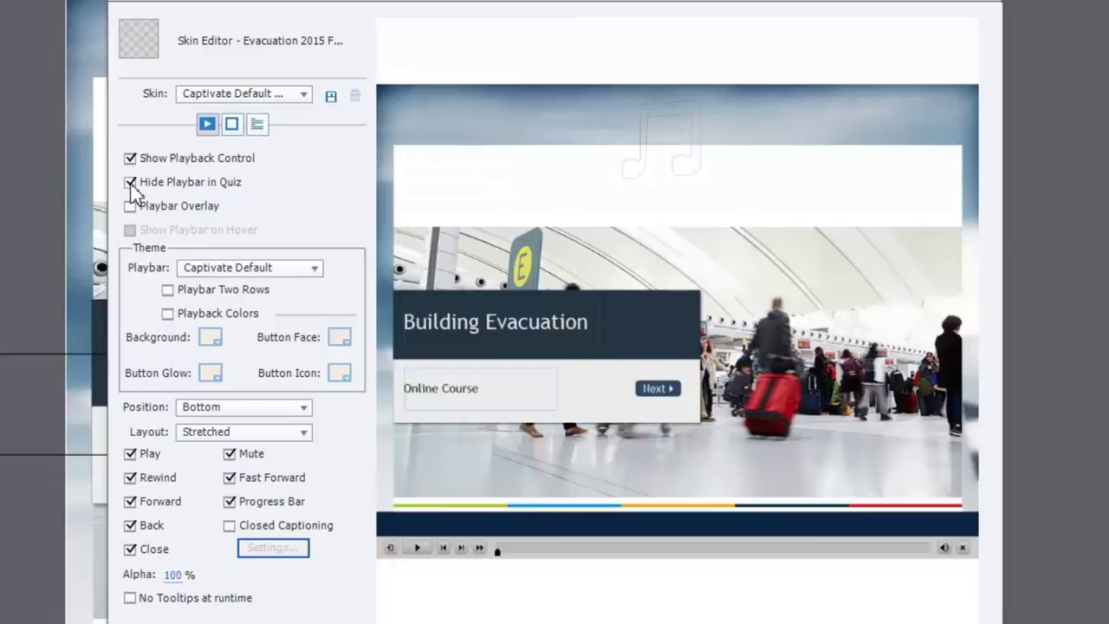
# - Enable Playbar Overlay, keeping Hide Playbar in Quiz on, and turn off the skin's borders
pyautogui.click(131, 184)
pyautogui.click(130, 206)
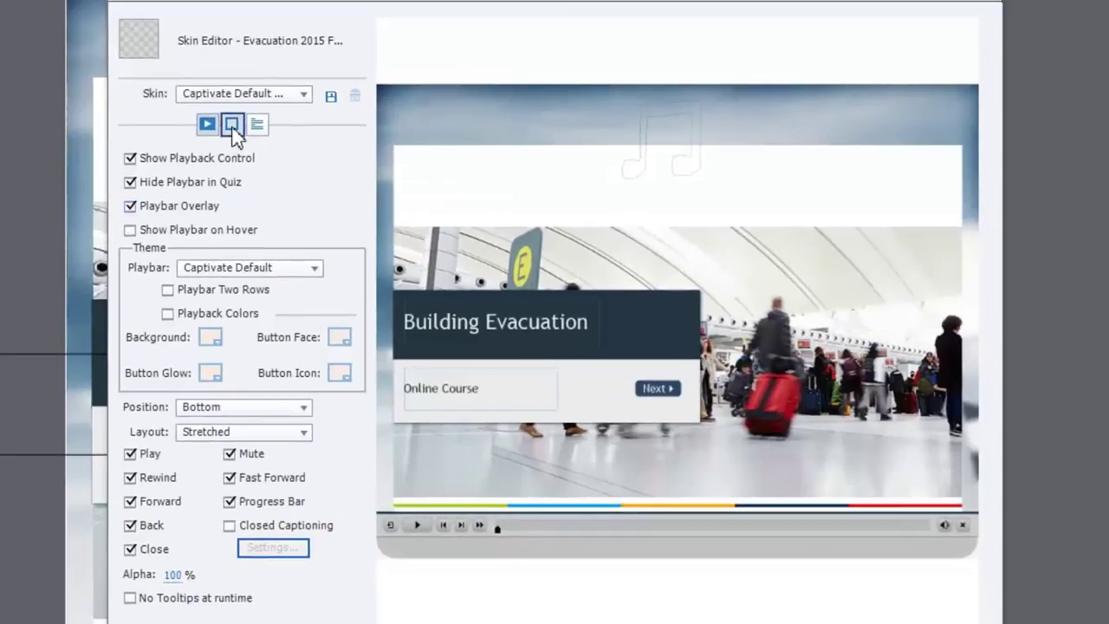
pyautogui.click(231, 126)
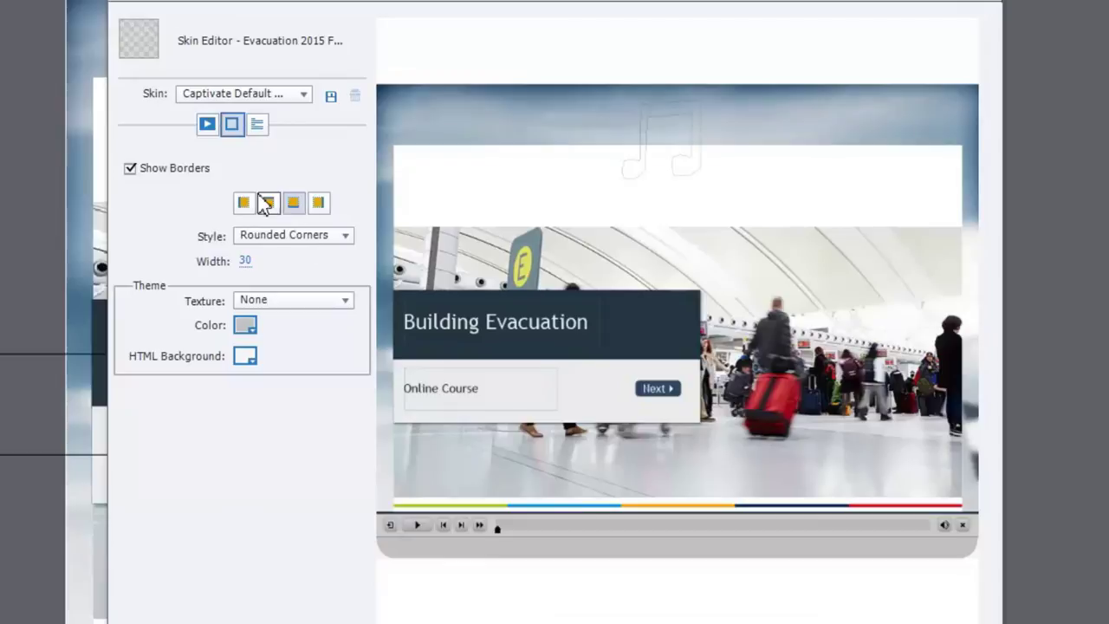
pyautogui.click(130, 169)
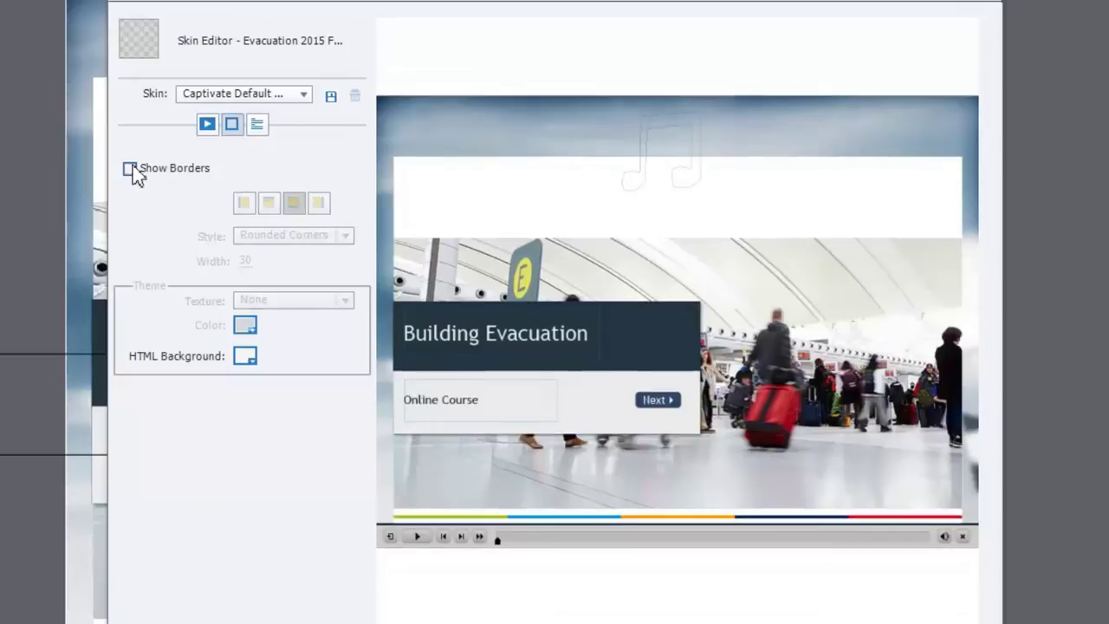
# - Return to the playback control settings and set the playbar's alpha to 0%
pyautogui.click(207, 123)
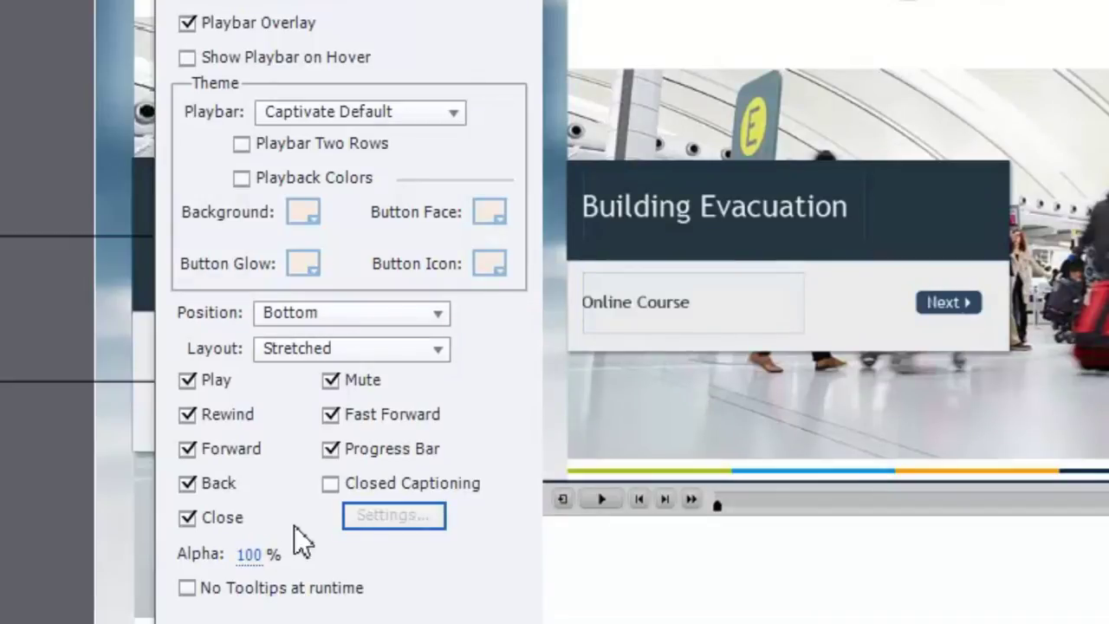
pyautogui.click(251, 555)
pyautogui.write('0')
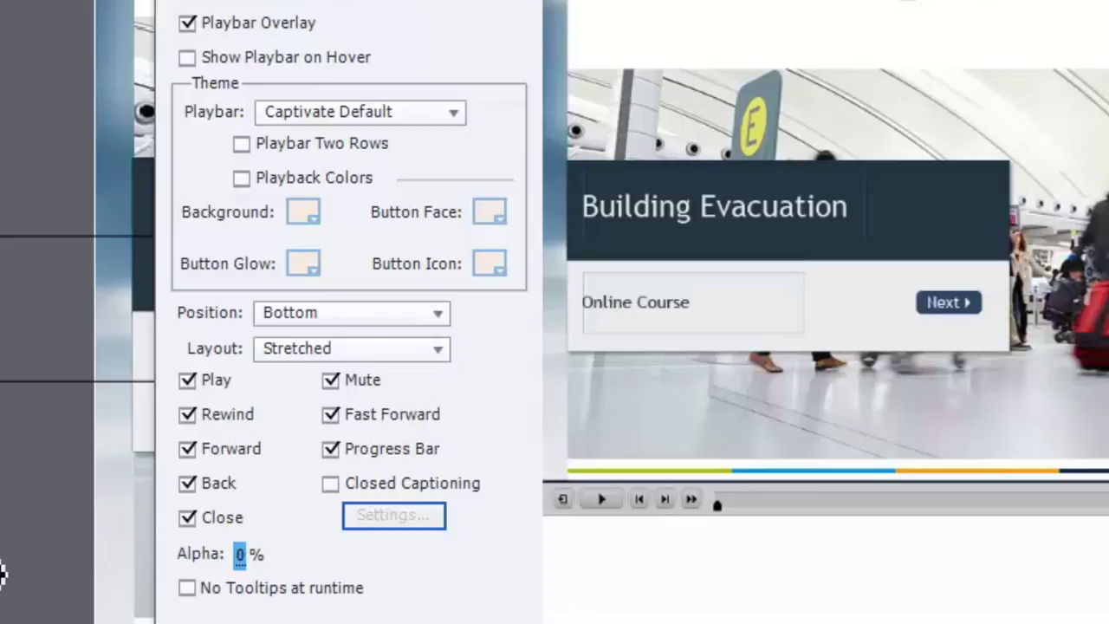
pyautogui.press('Return')
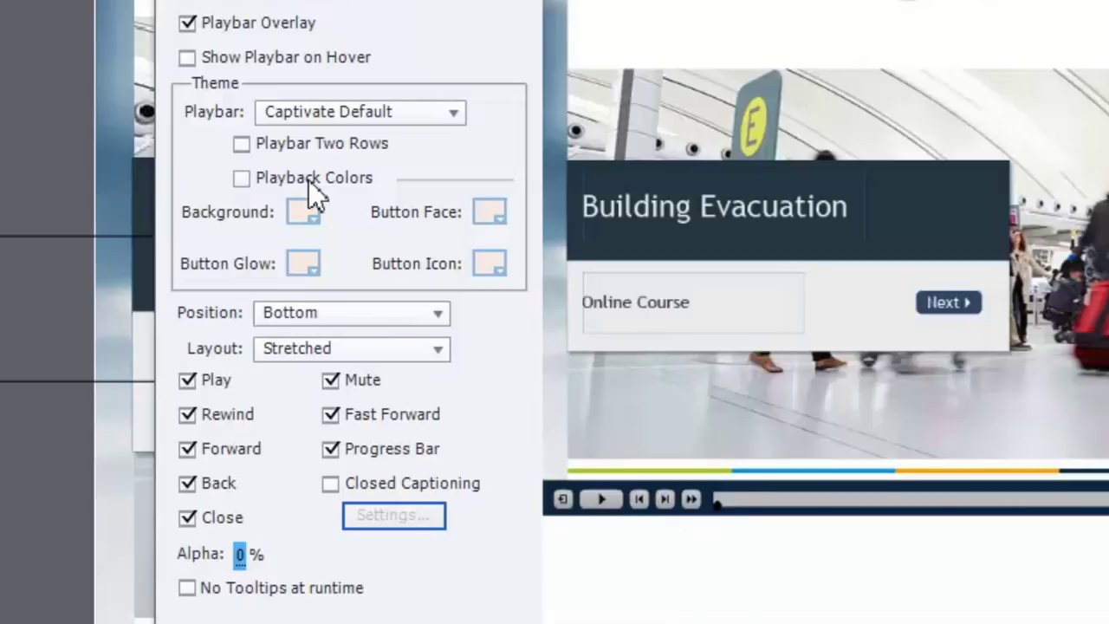
# - Enable custom playback colors and set the playbar background color's alpha to 0%
pyautogui.click(244, 178)
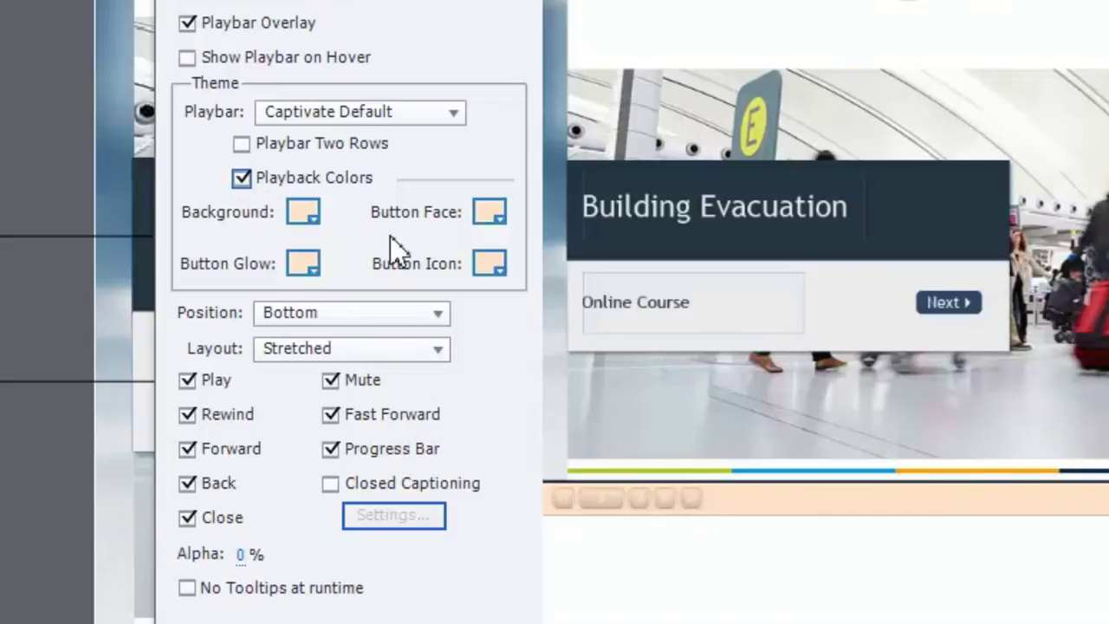
pyautogui.click(303, 212)
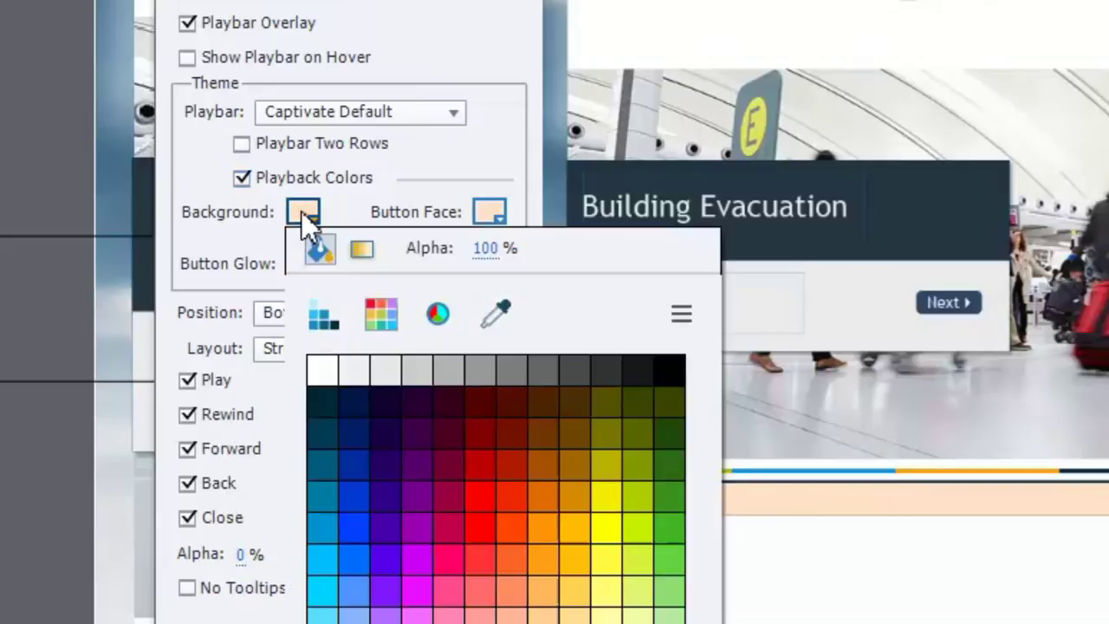
pyautogui.moveTo(491, 248); pyautogui.dragTo(148, 240)
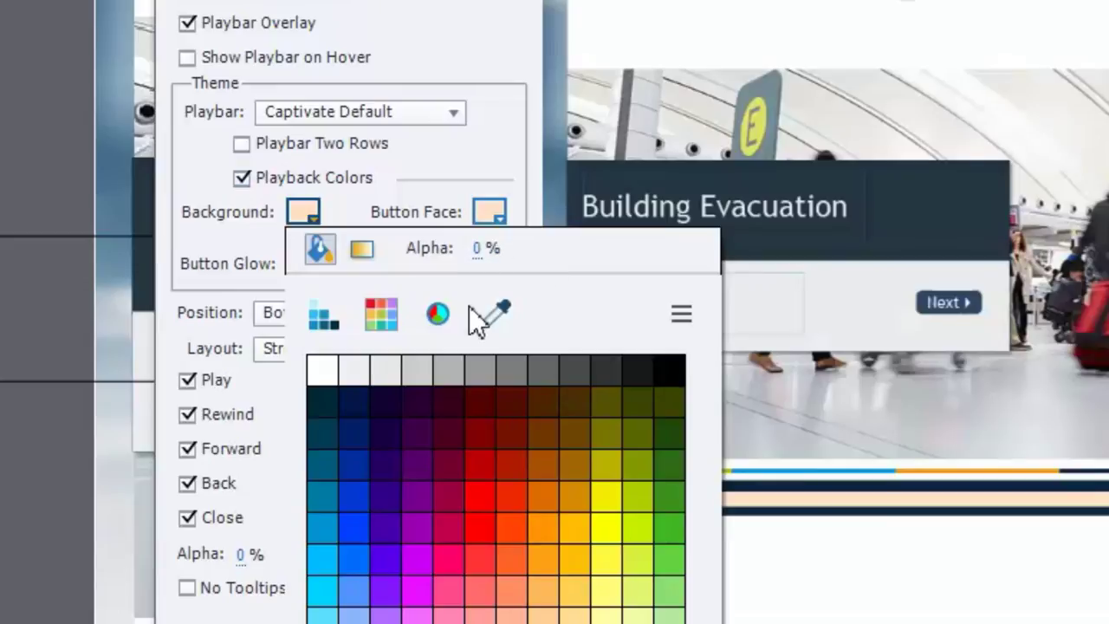
pyautogui.click(861, 559)
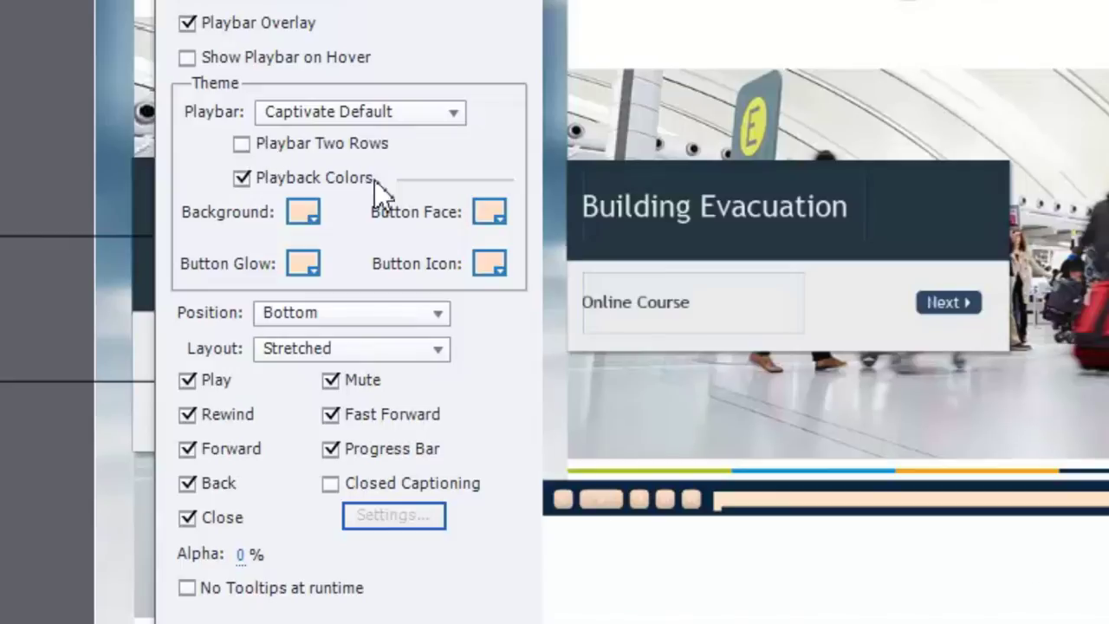
# - Try the two-row playbar with playback colors on and off, and return to a single row with playback colors enabled
pyautogui.click(343, 140)
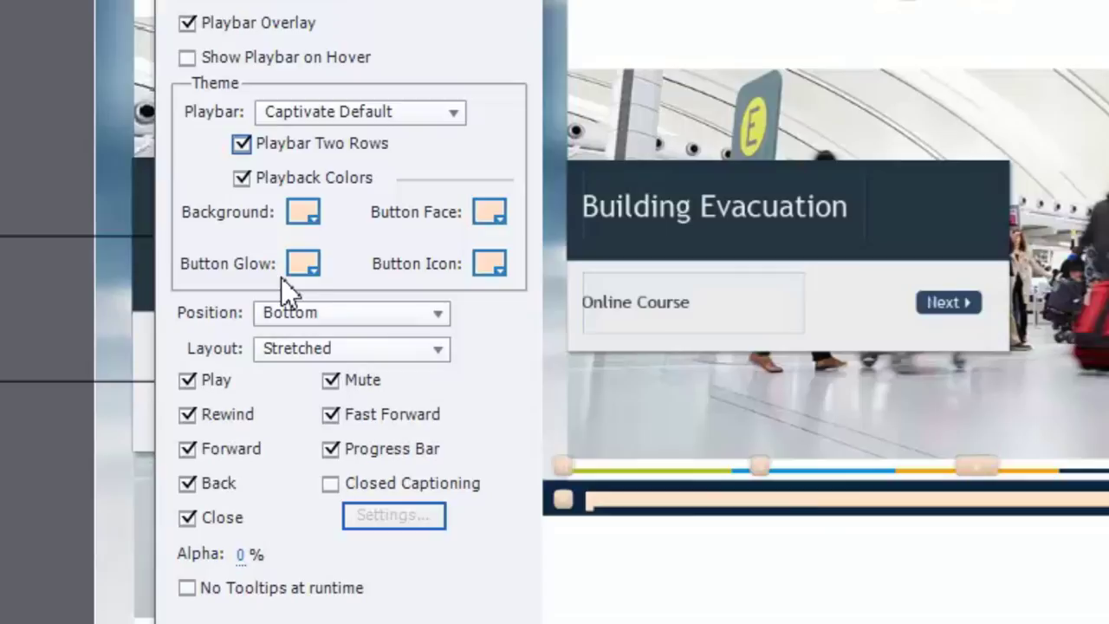
pyautogui.click(241, 178)
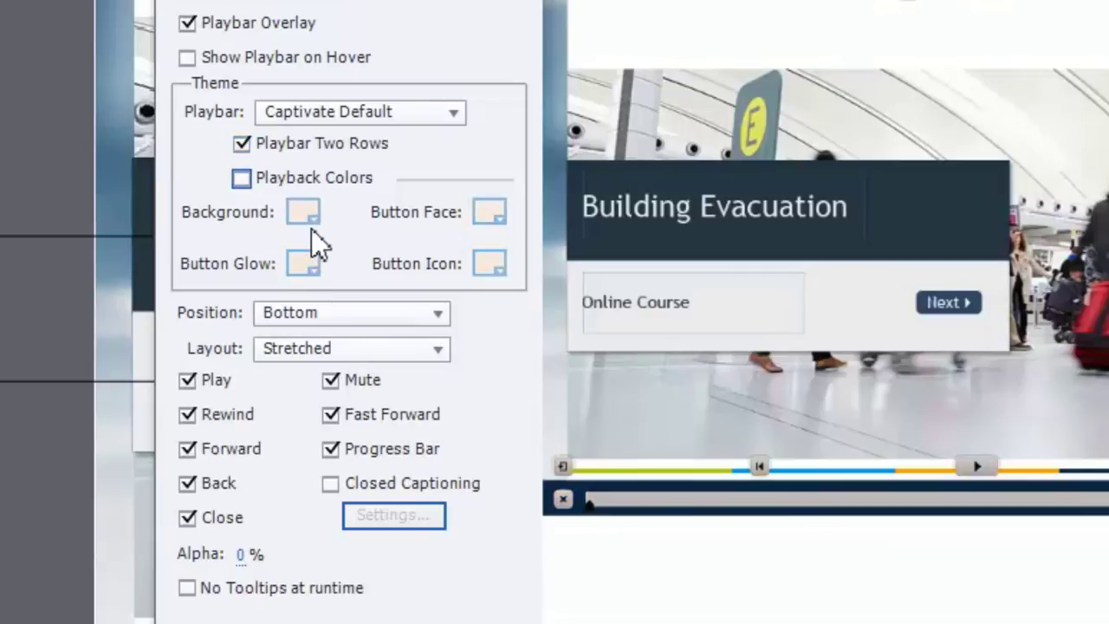
pyautogui.click(269, 144)
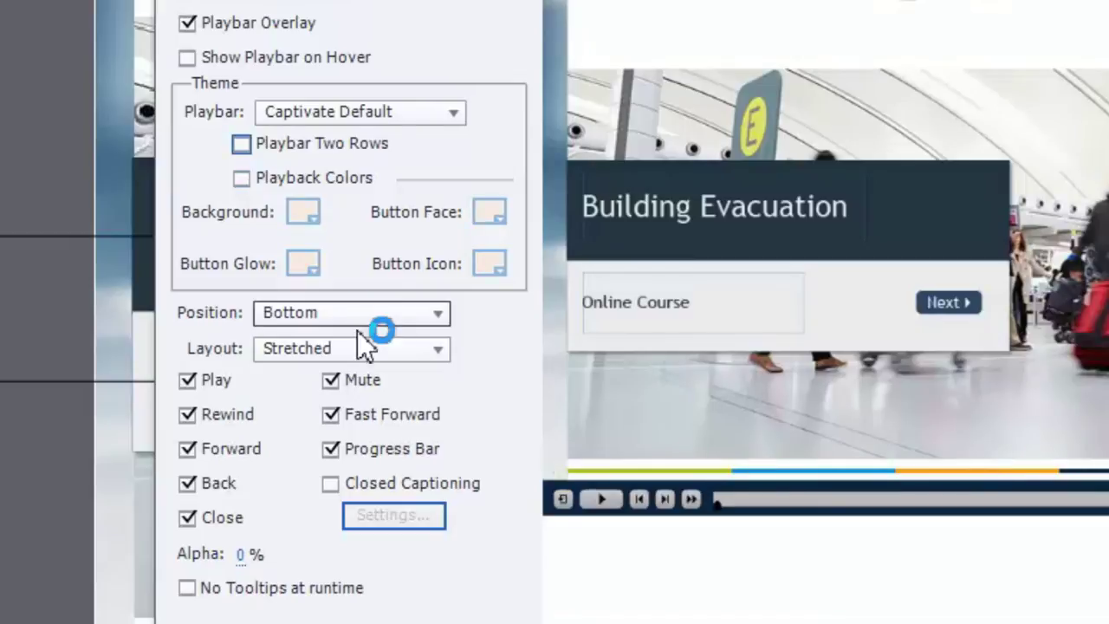
pyautogui.click(257, 179)
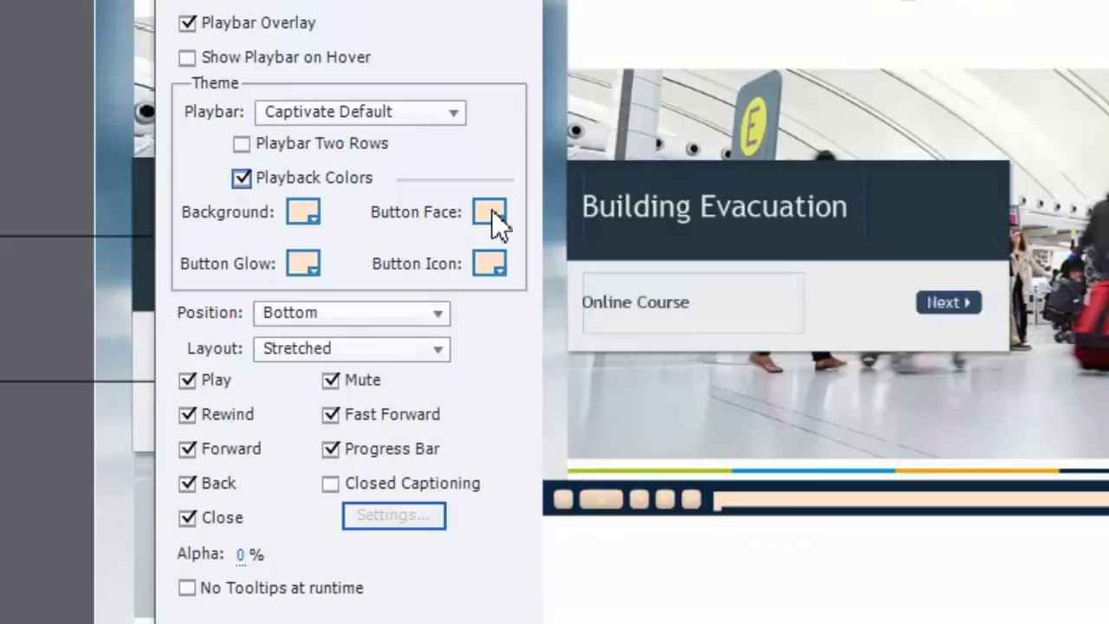
# - Set the playbar's button face color to the dark blue #2C4864 sampled from the slide's Next button
pyautogui.click(491, 209)
pyautogui.click(683, 313)
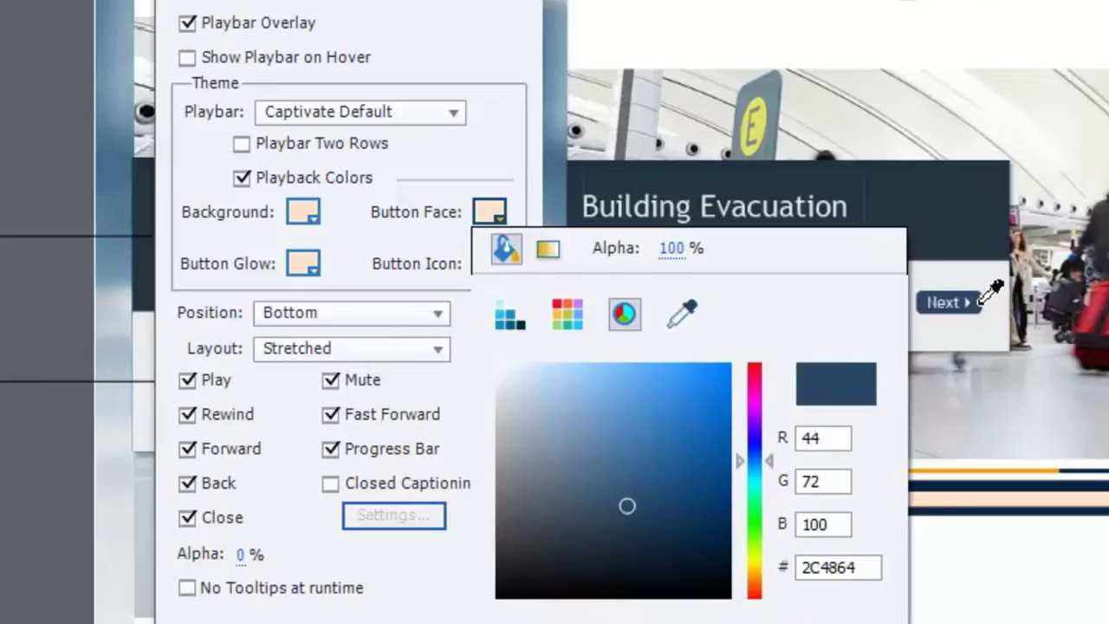
pyautogui.click(976, 299)
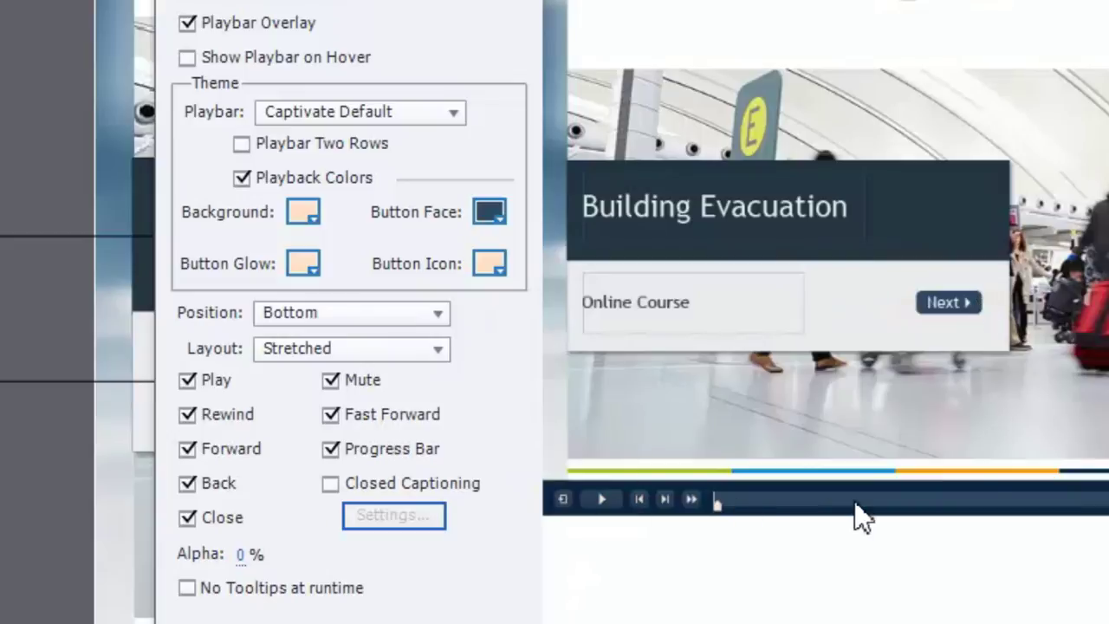
# - Set both the button icon color and the button glow color of the playbar to white
pyautogui.click(485, 261)
pyautogui.click(504, 415)
pyautogui.click(303, 265)
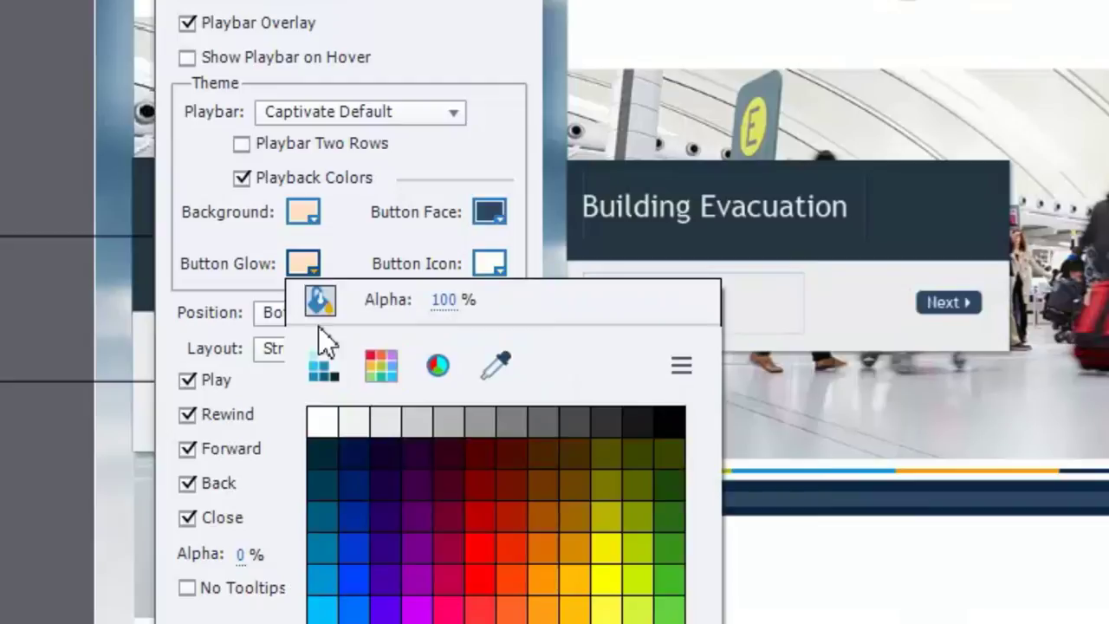
pyautogui.click(328, 422)
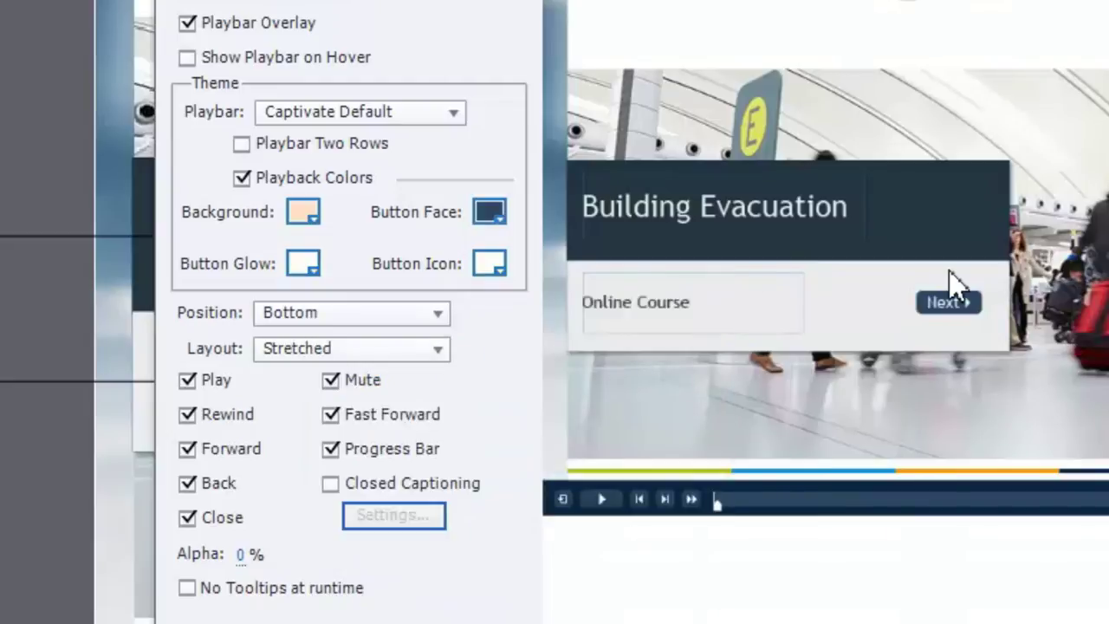
# - Try the playbar in the Right and Left positions, and set its position to Top
pyautogui.click(333, 317)
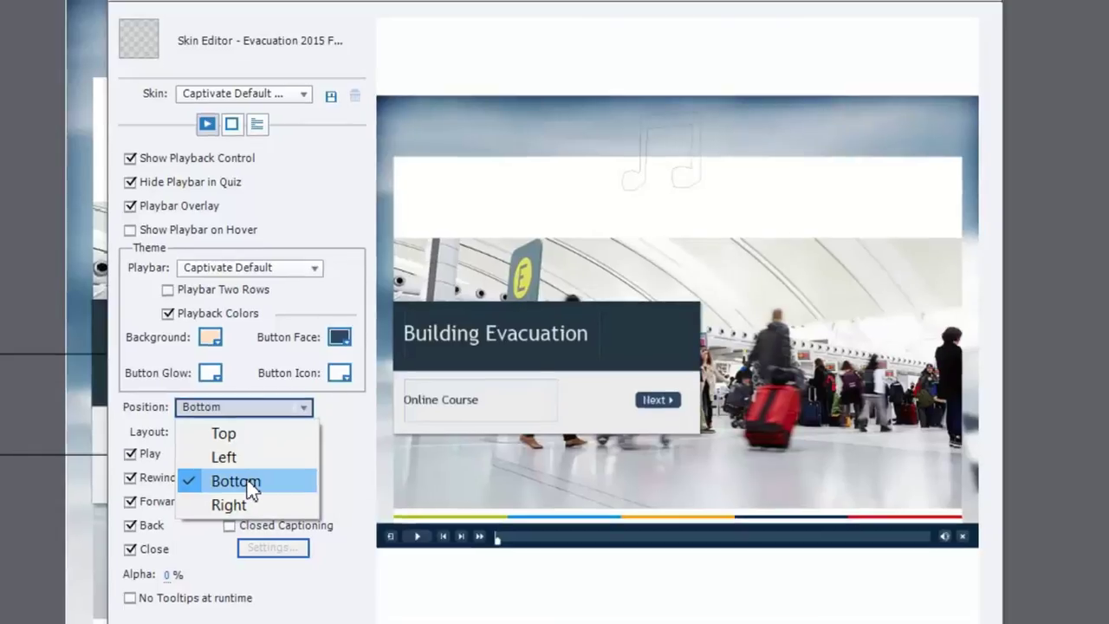
pyautogui.click(246, 505)
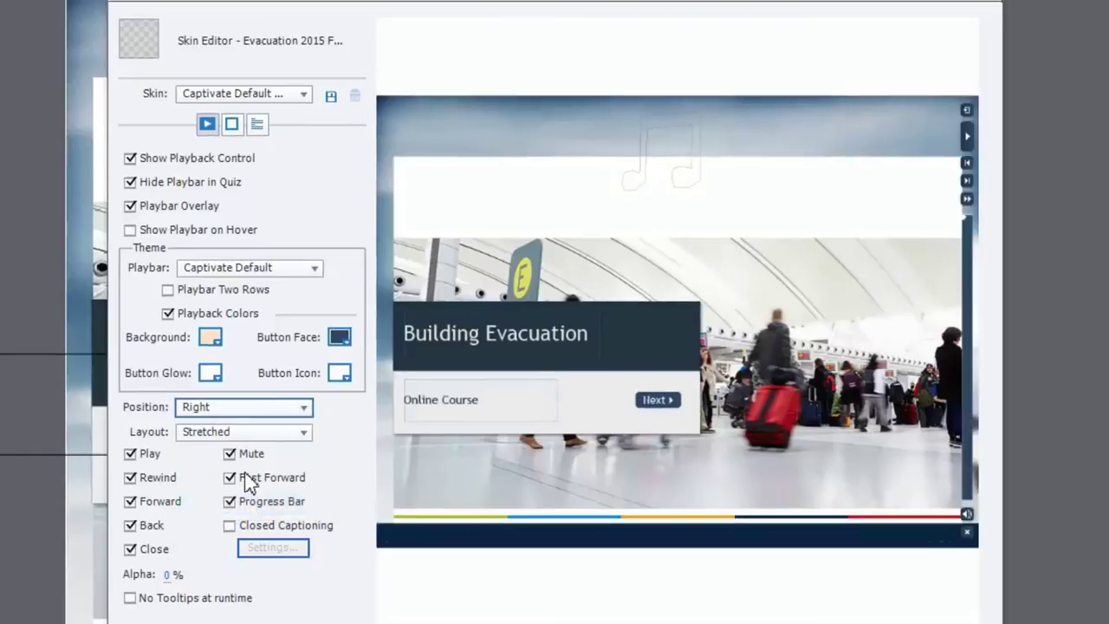
pyautogui.click(243, 411)
pyautogui.click(247, 456)
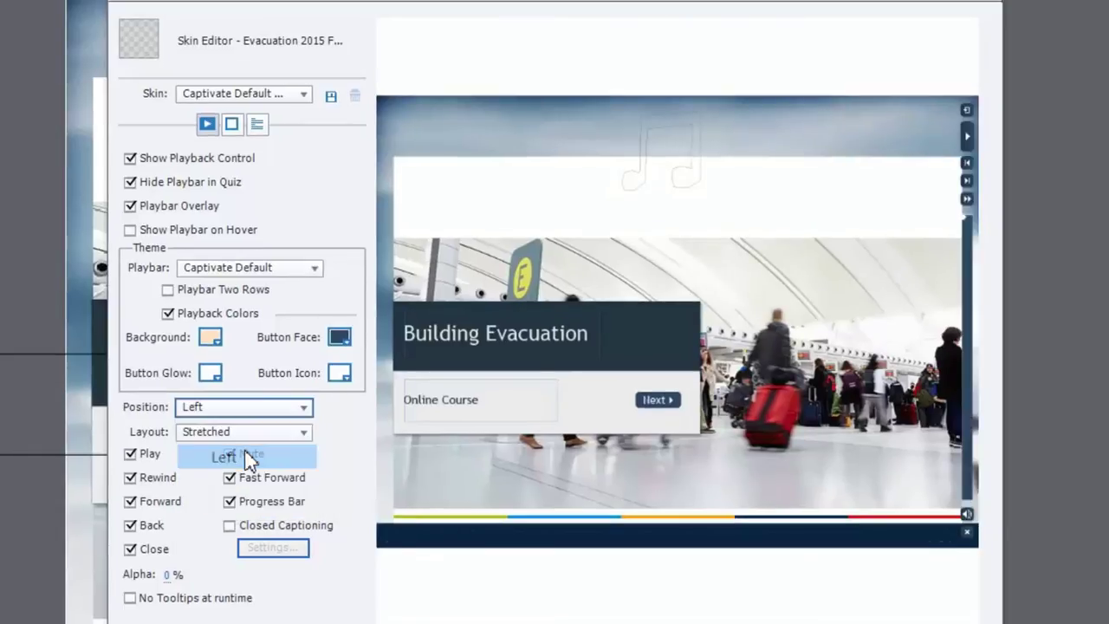
pyautogui.click(241, 409)
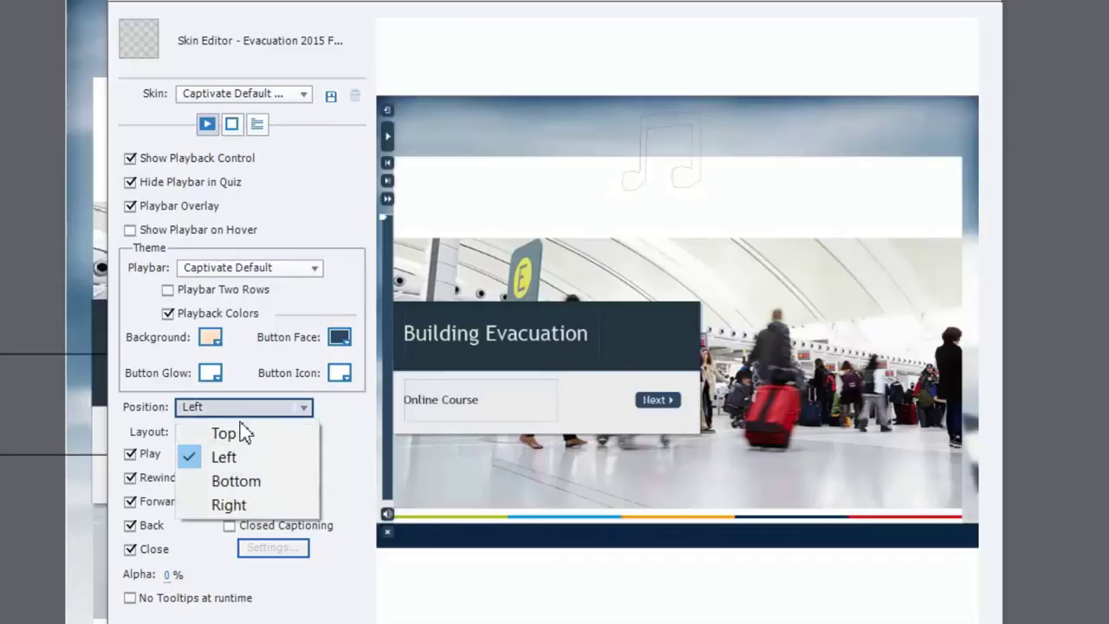
pyautogui.click(240, 436)
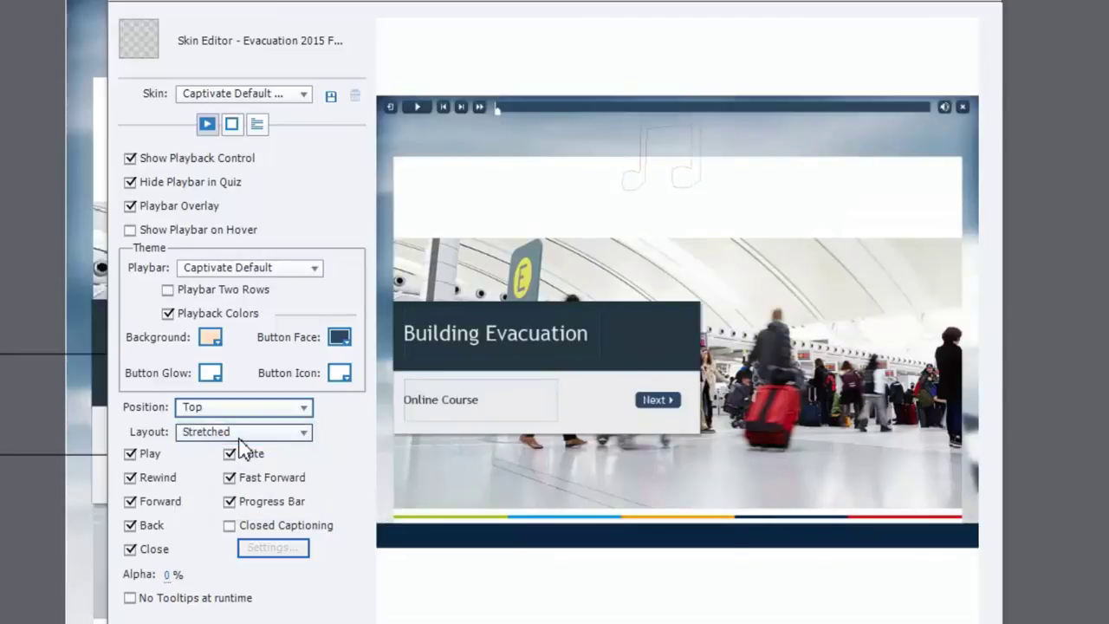
# - Set the playbar's position to Bottom, keeping its progress bar enabled
pyautogui.click(241, 408)
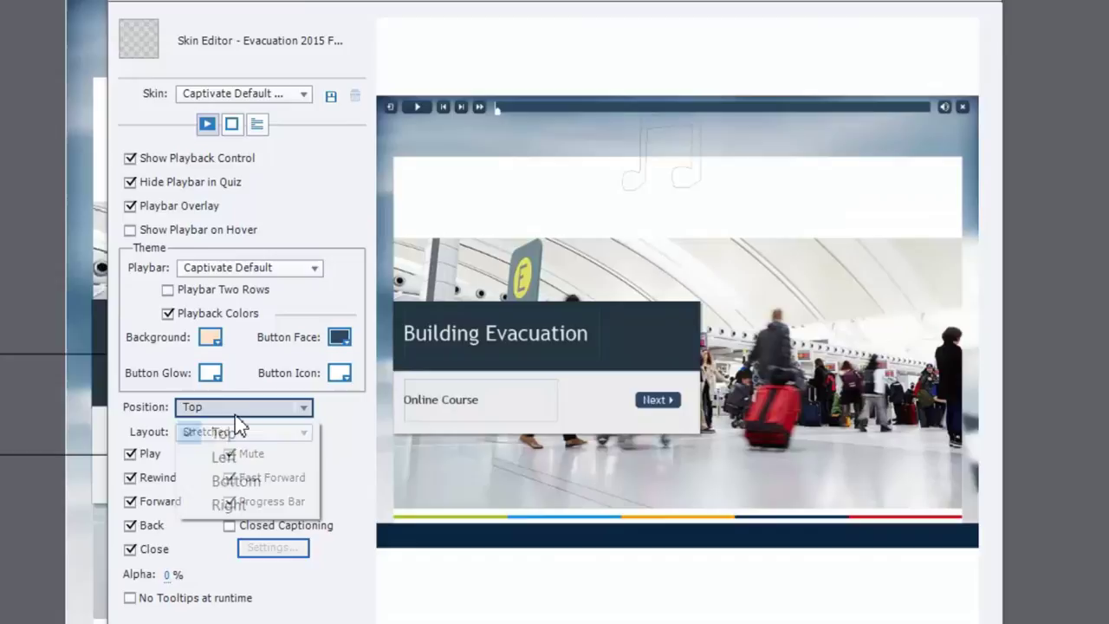
pyautogui.click(242, 483)
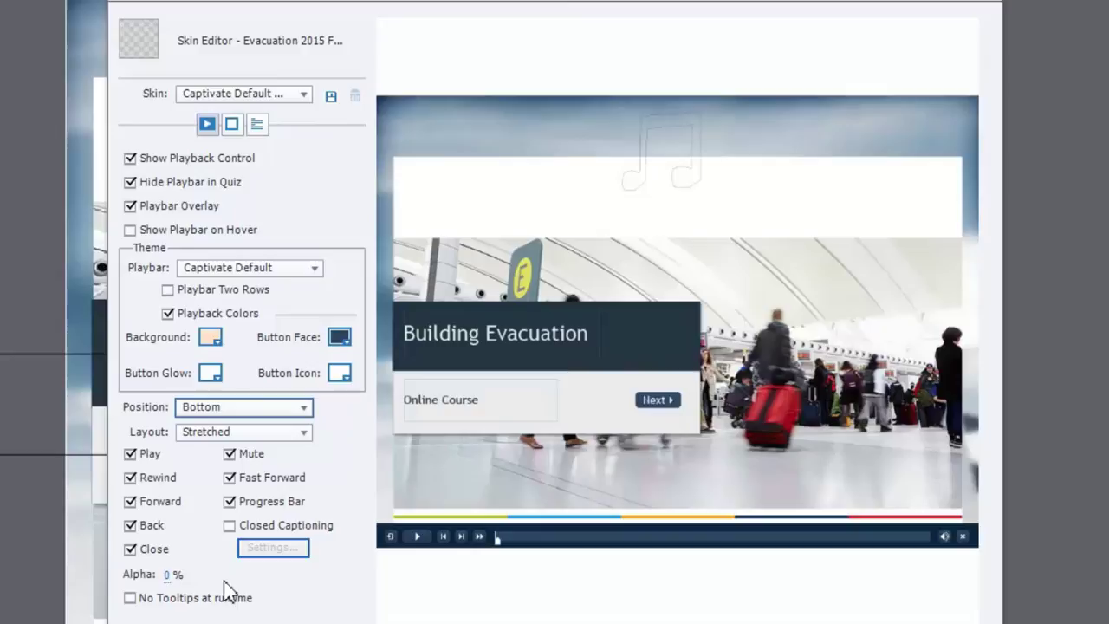
pyautogui.click(230, 501)
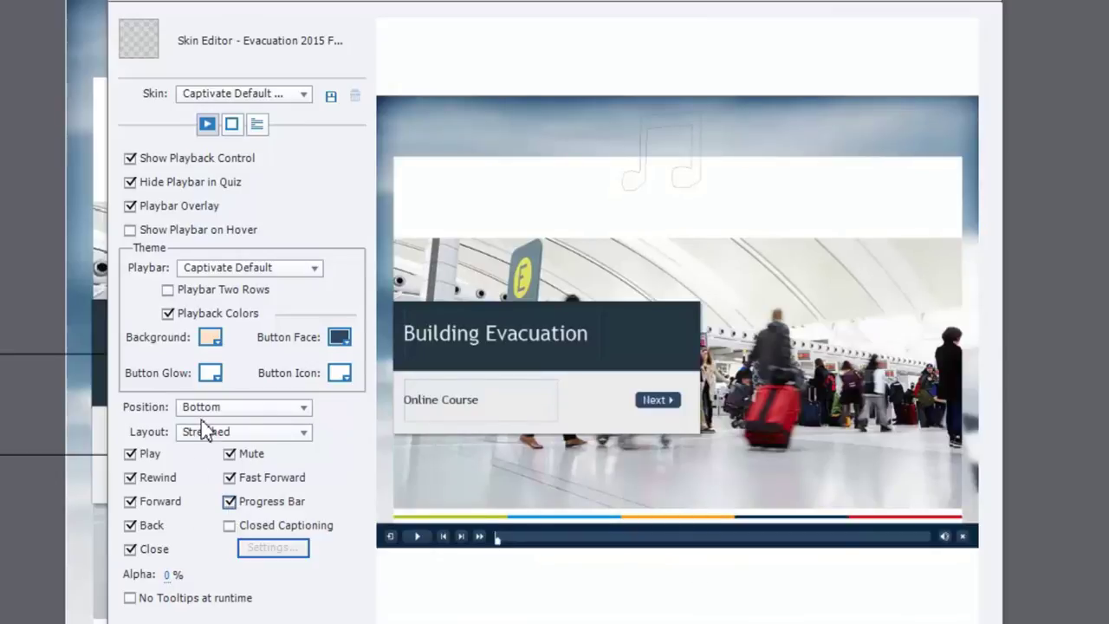
# - Try the Bottom Centre layout for the playbar and return the layout to Stretched
pyautogui.click(222, 437)
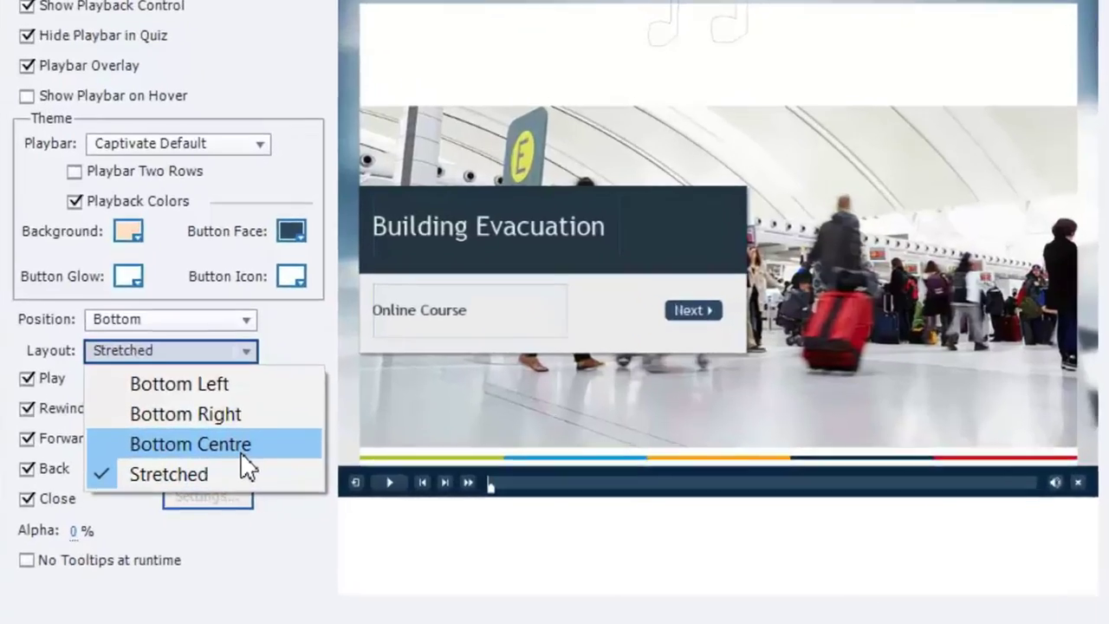
pyautogui.click(300, 511)
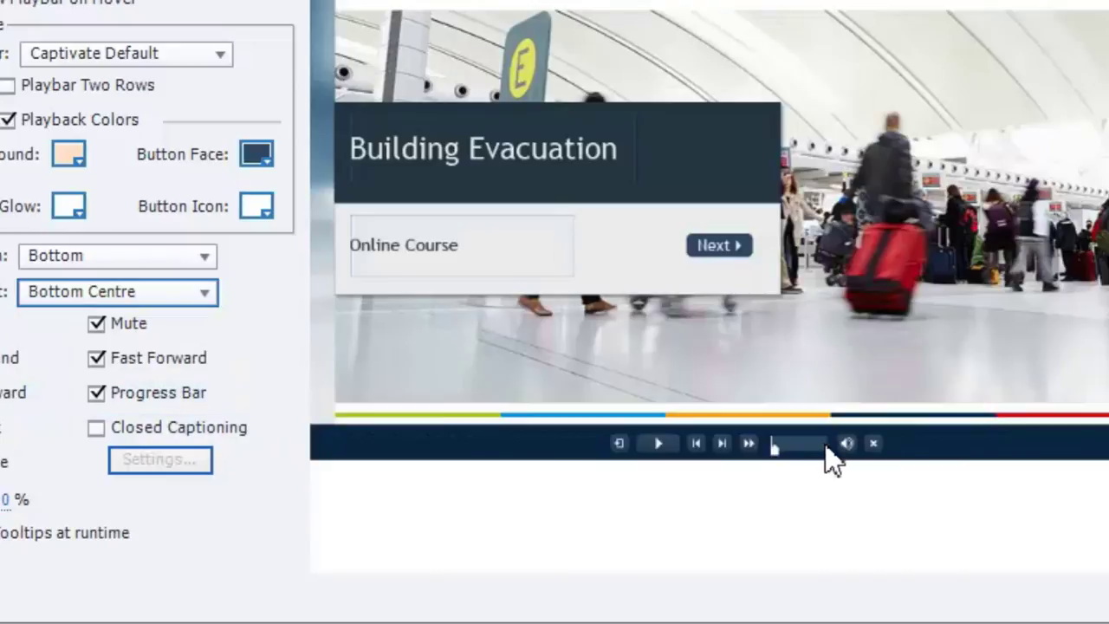
pyautogui.click(100, 296)
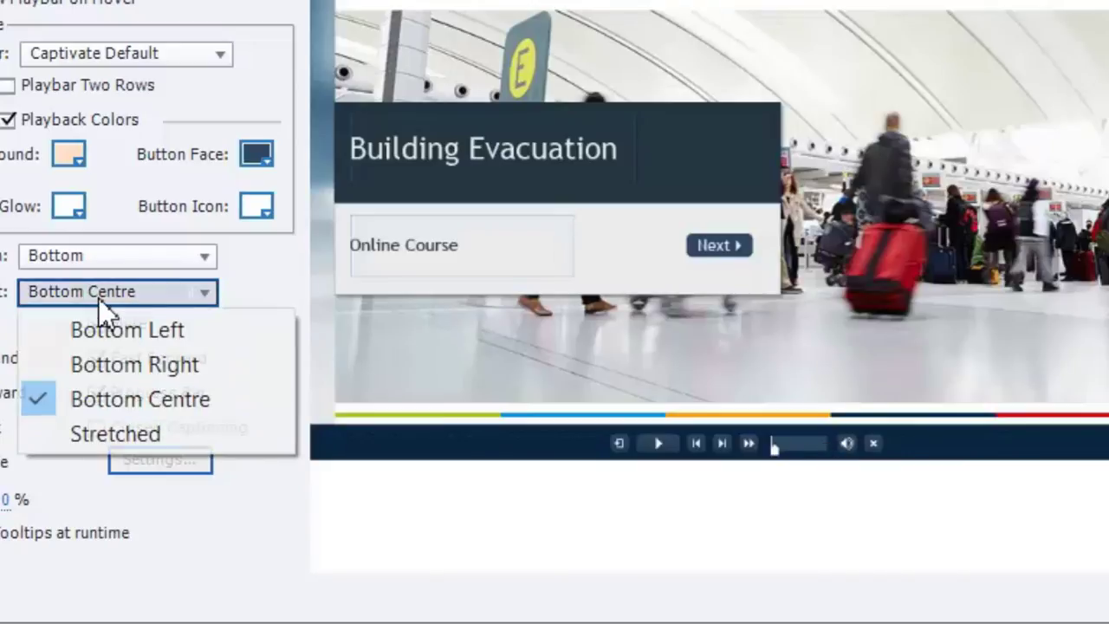
pyautogui.click(140, 427)
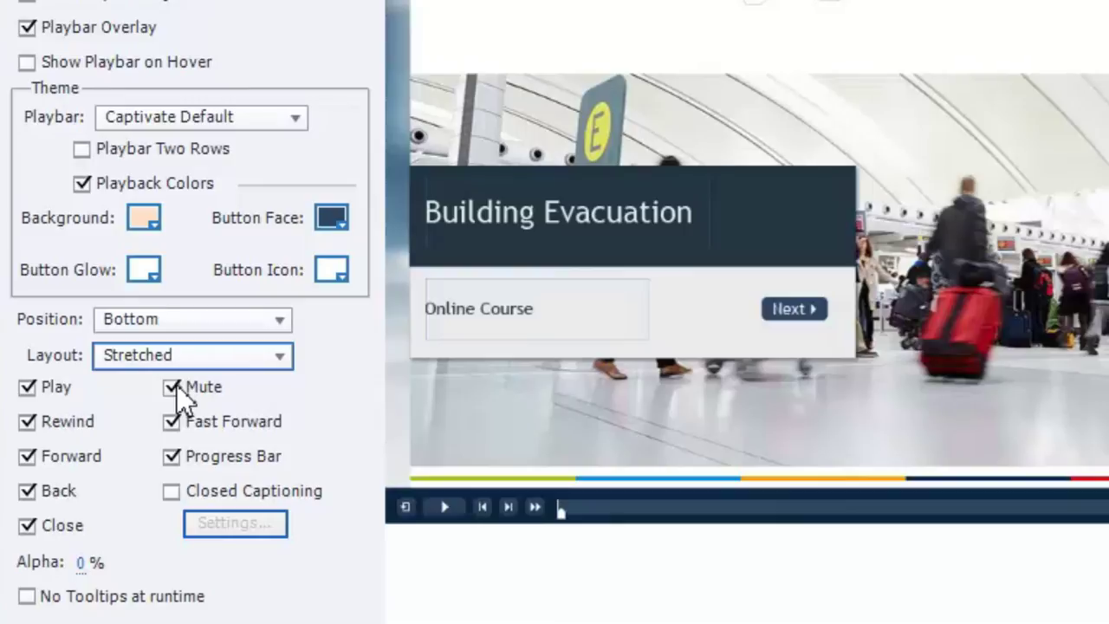
# - Remove Fast Forward, Rewind and the Progress Bar from the playbar, and enable Closed Captioning
pyautogui.click(168, 424)
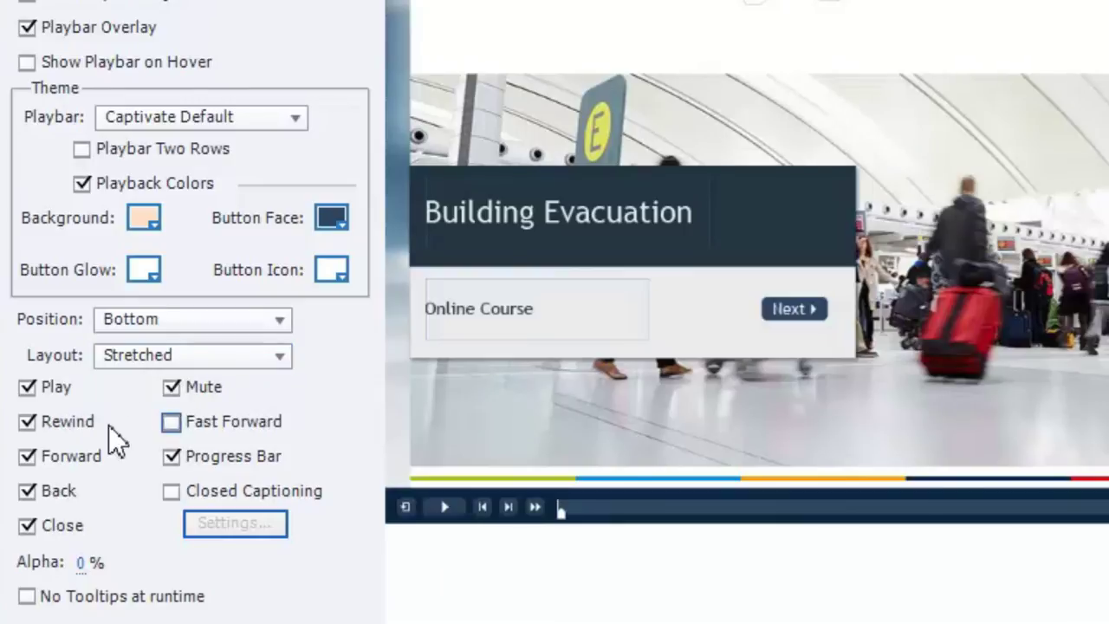
pyautogui.click(29, 422)
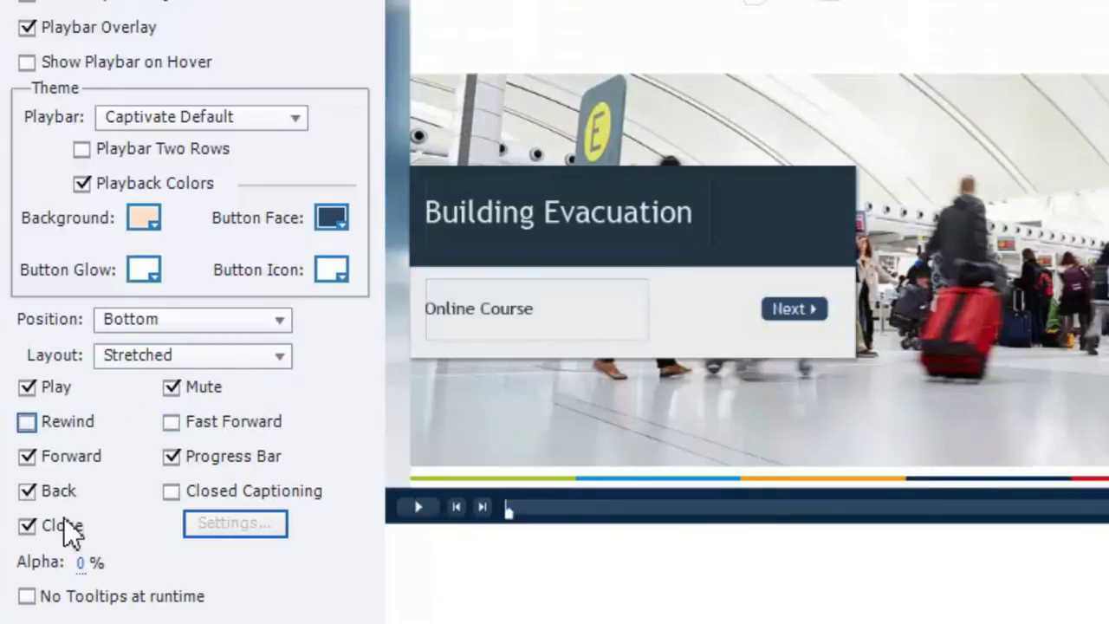
pyautogui.click(171, 457)
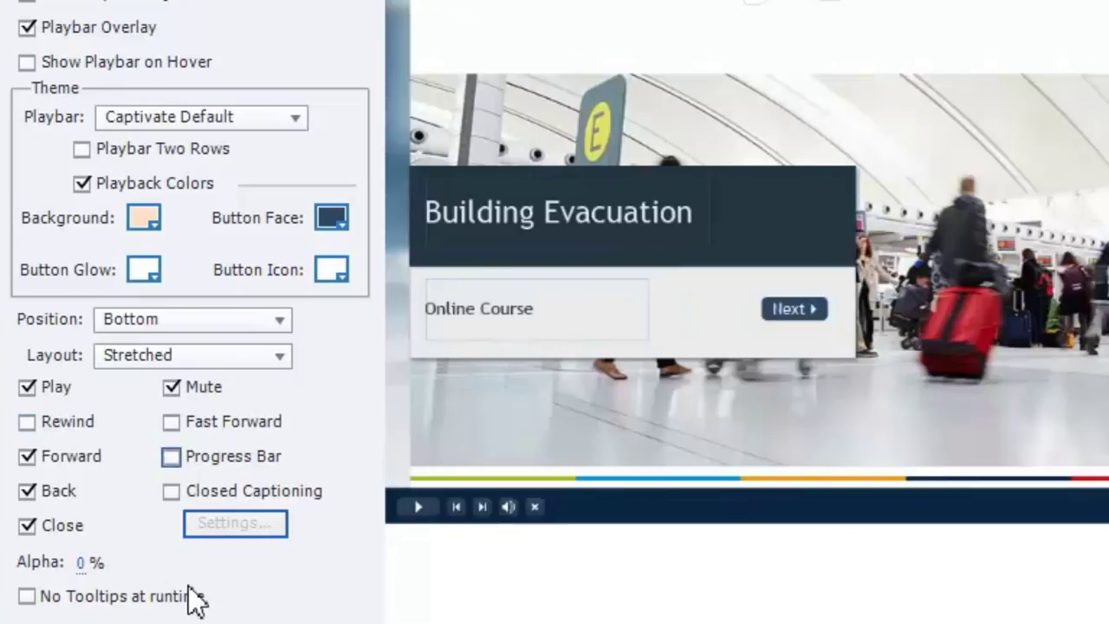
pyautogui.click(170, 491)
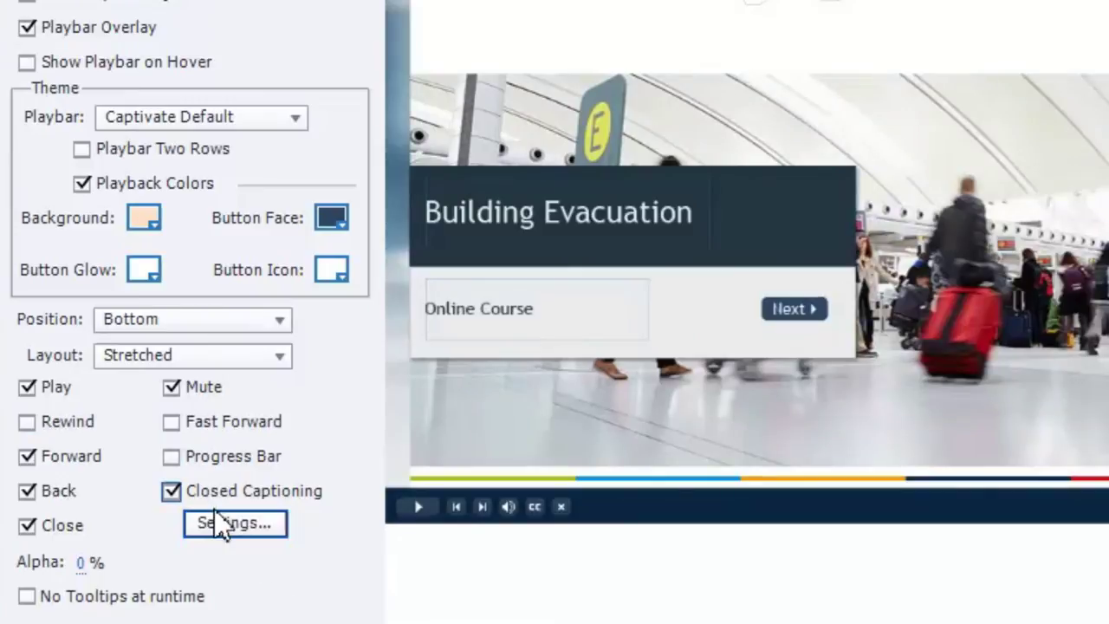
# - Set the closed caption background color by sampling the dark blue strip behind the playbar, and apply the caption settings
pyautogui.click(260, 525)
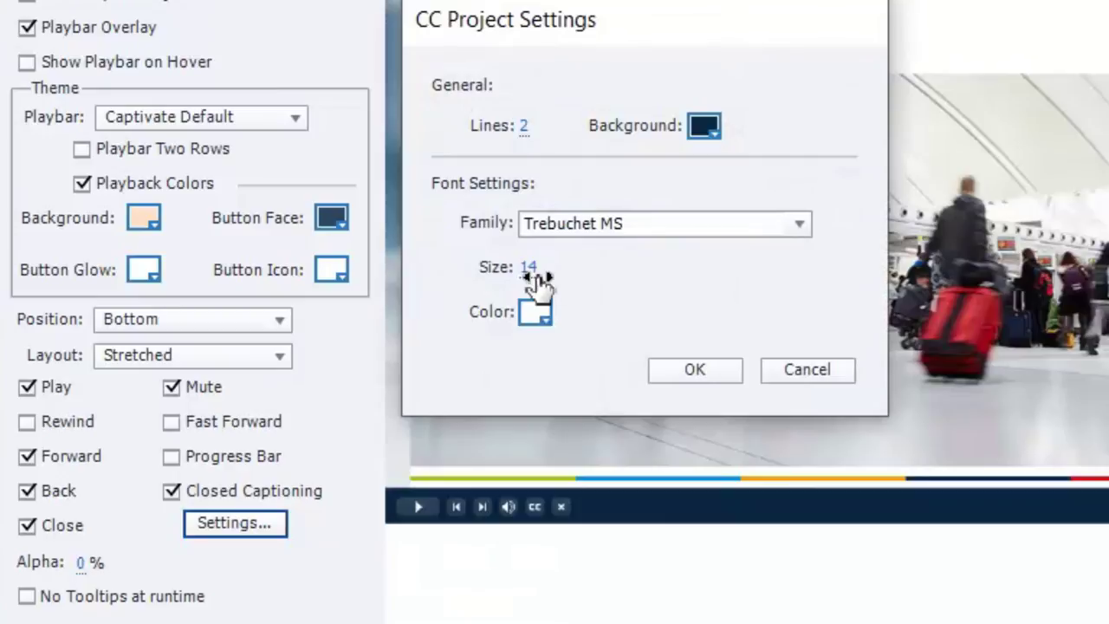
pyautogui.click(663, 225)
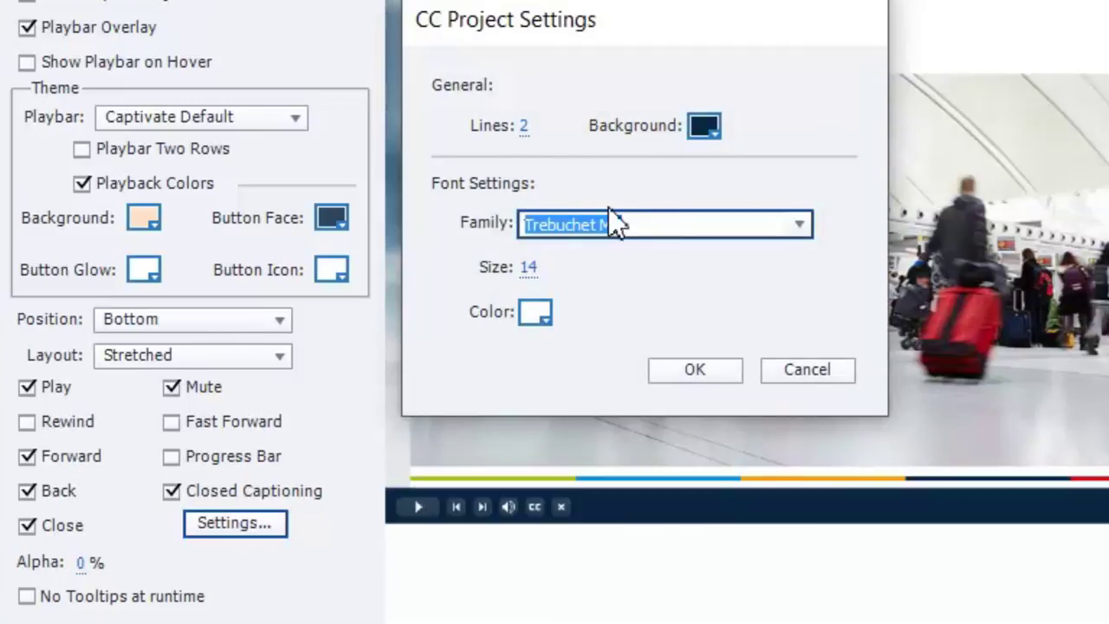
pyautogui.click(703, 127)
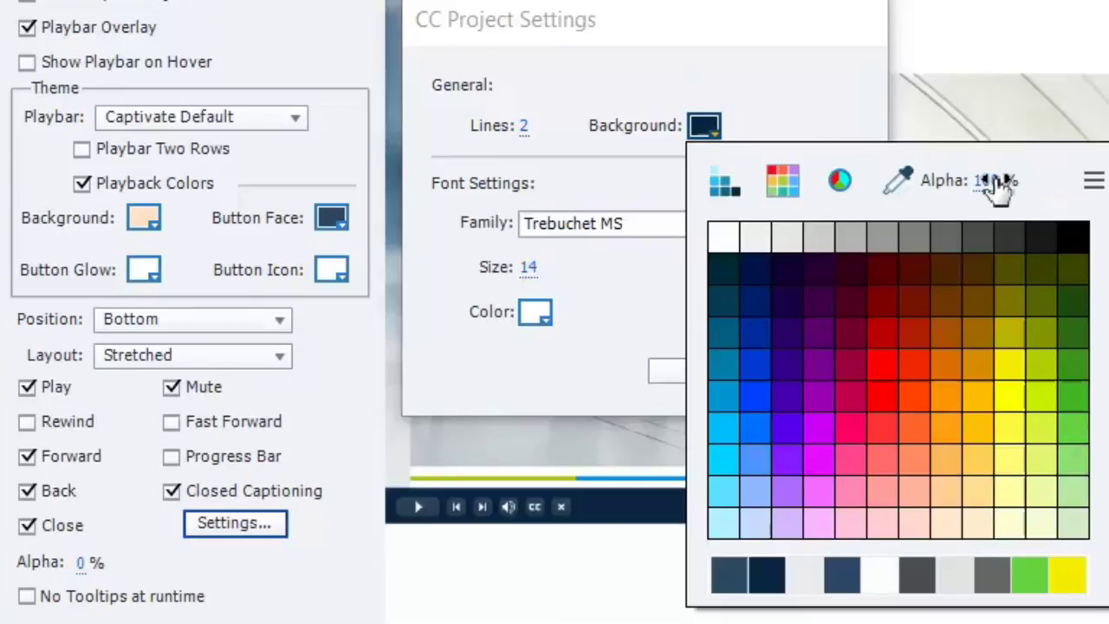
pyautogui.click(892, 180)
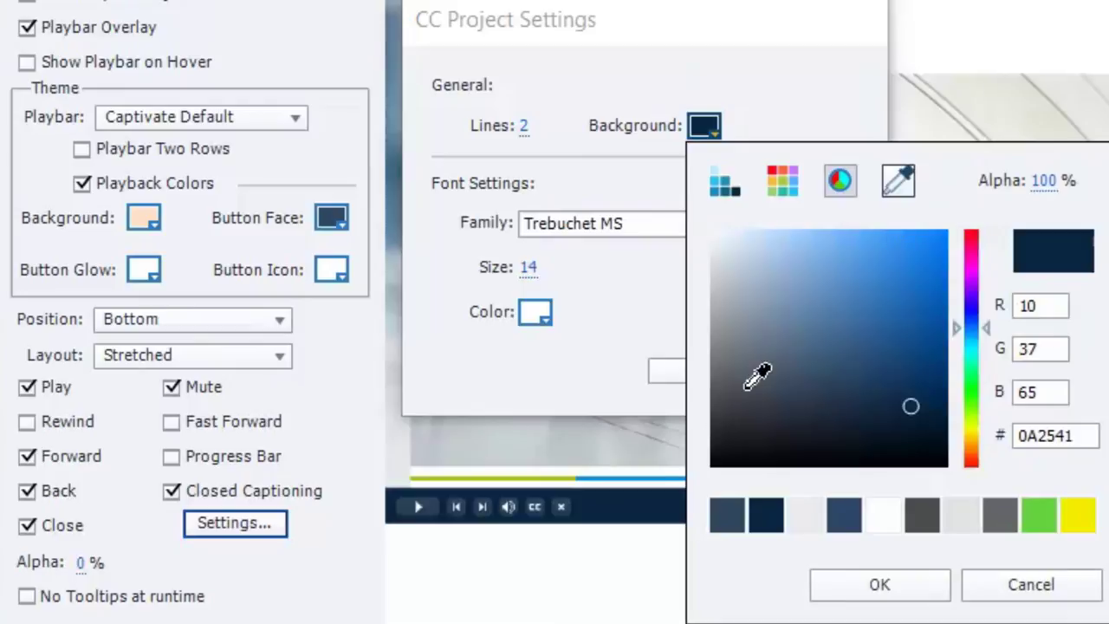
pyautogui.click(641, 509)
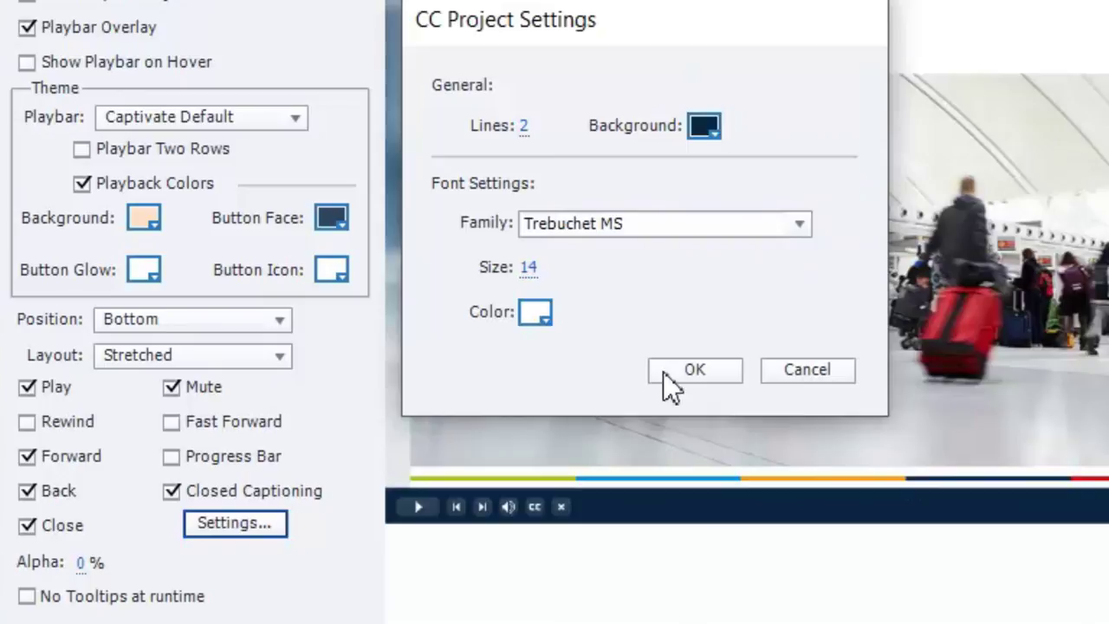
pyautogui.click(725, 371)
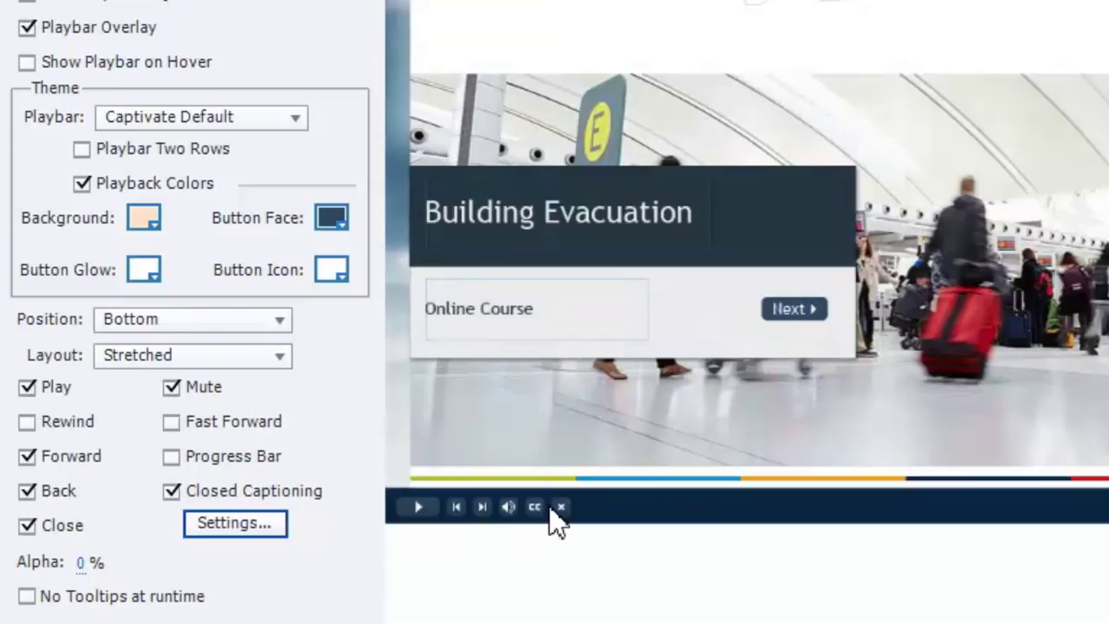
pyautogui.click(37, 604)
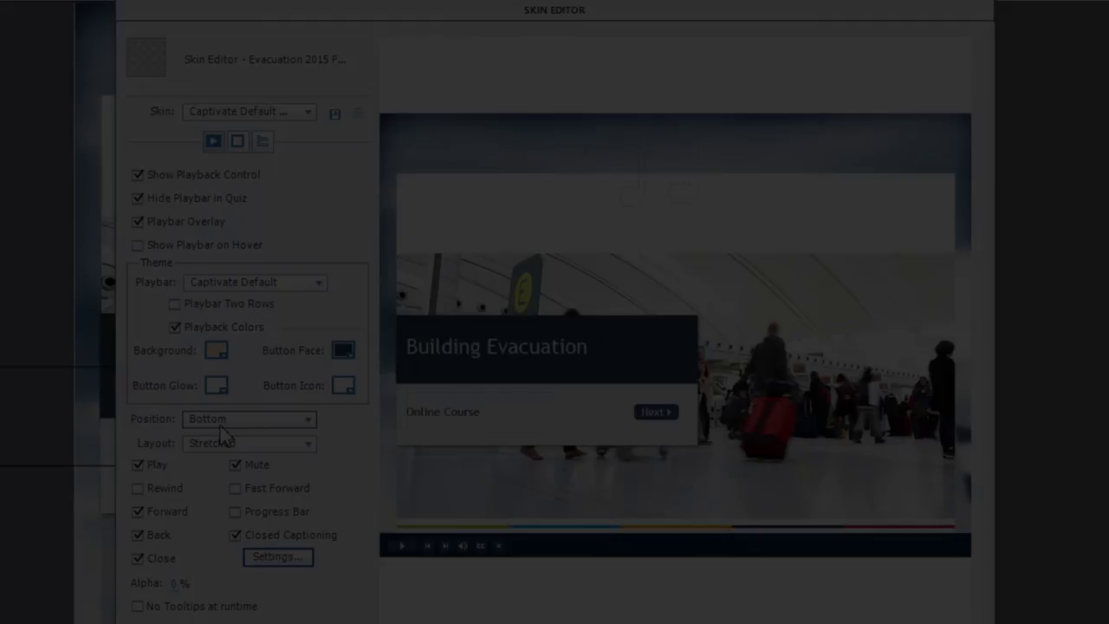
pyautogui.click(222, 428)
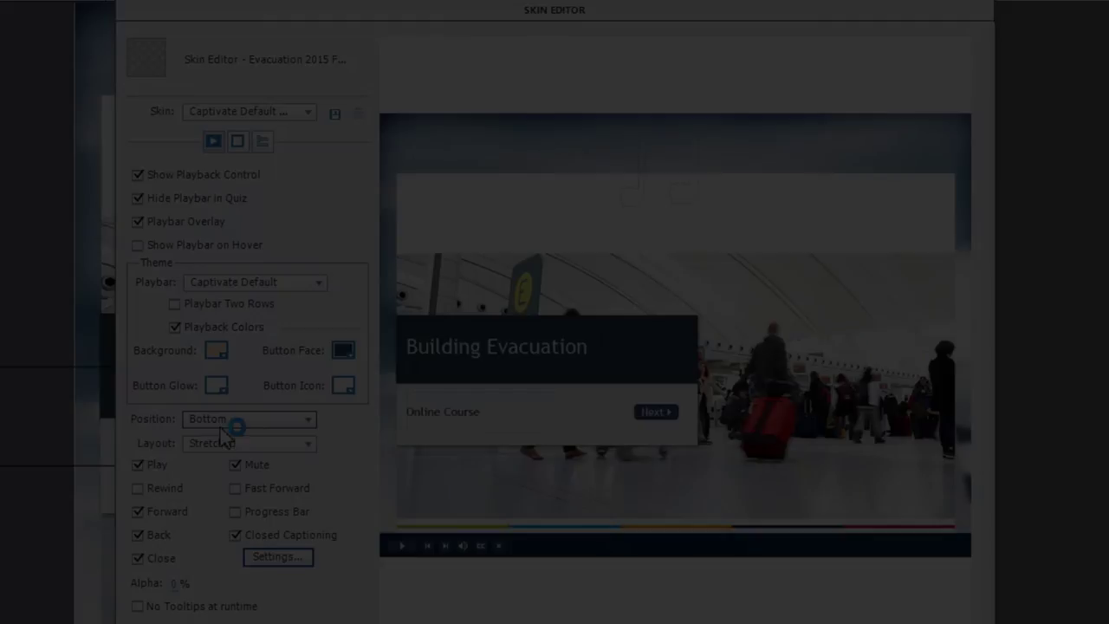